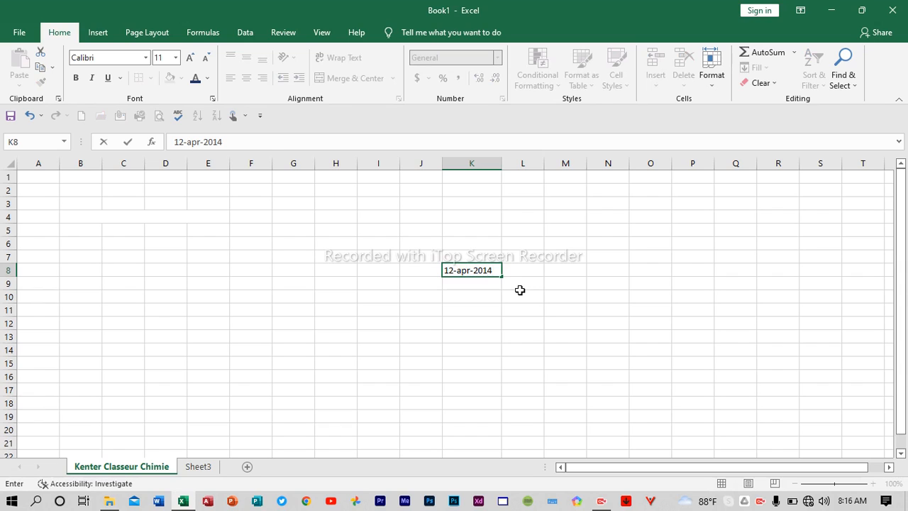
Enter the date 12-apr-2014 in cell K8 and give it the custom number format m/d/yyyy
key(Return)
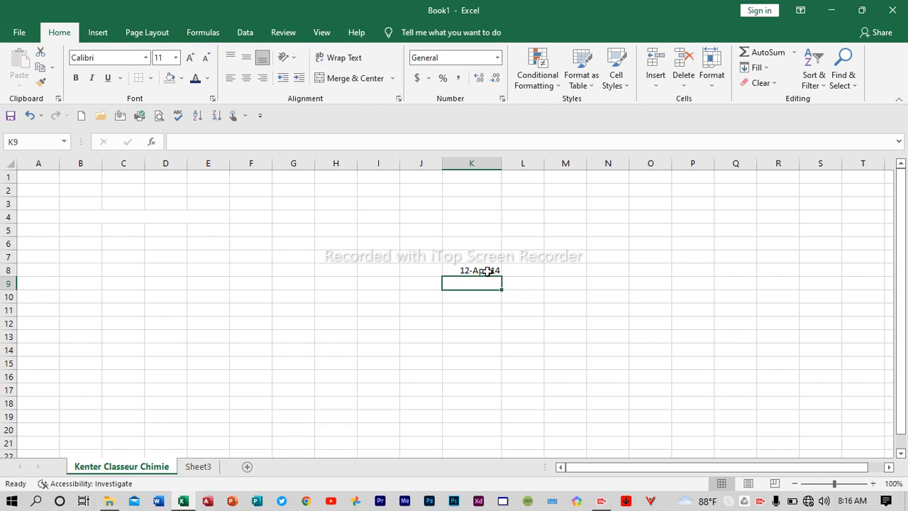
click(490, 269)
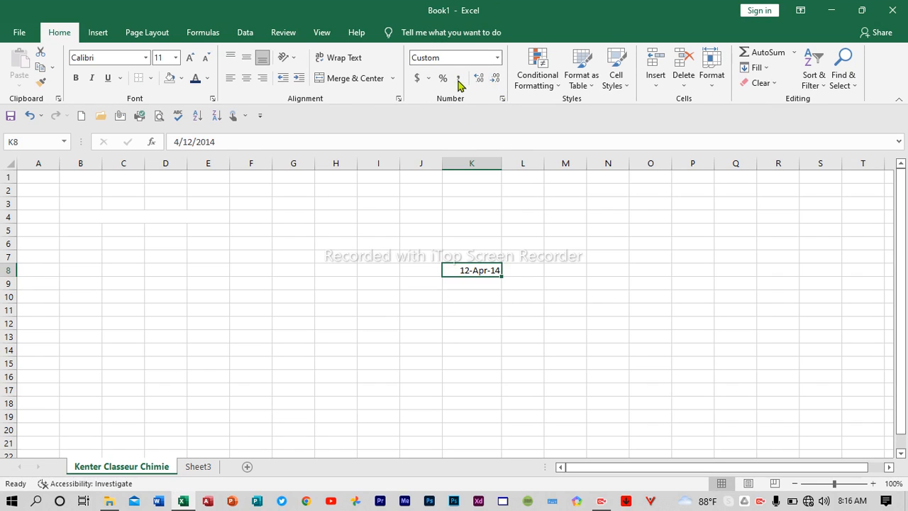
click(502, 102)
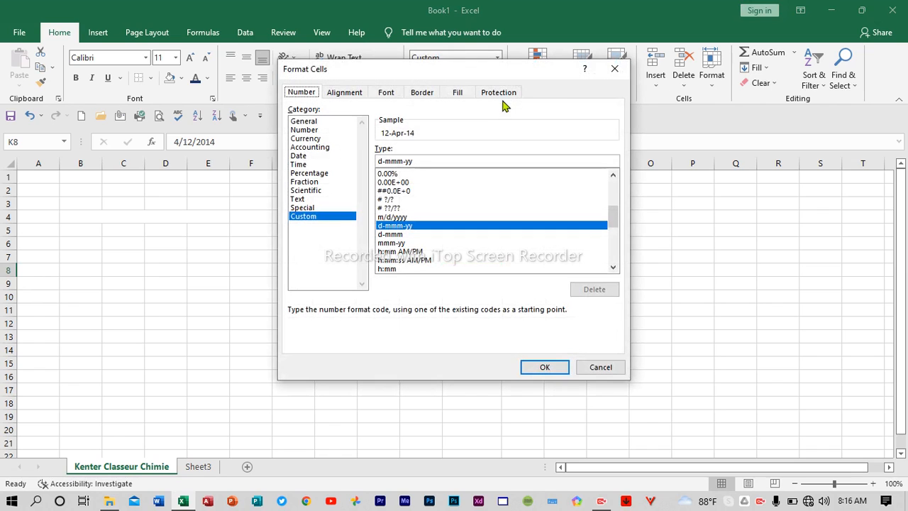
click(305, 210)
click(305, 216)
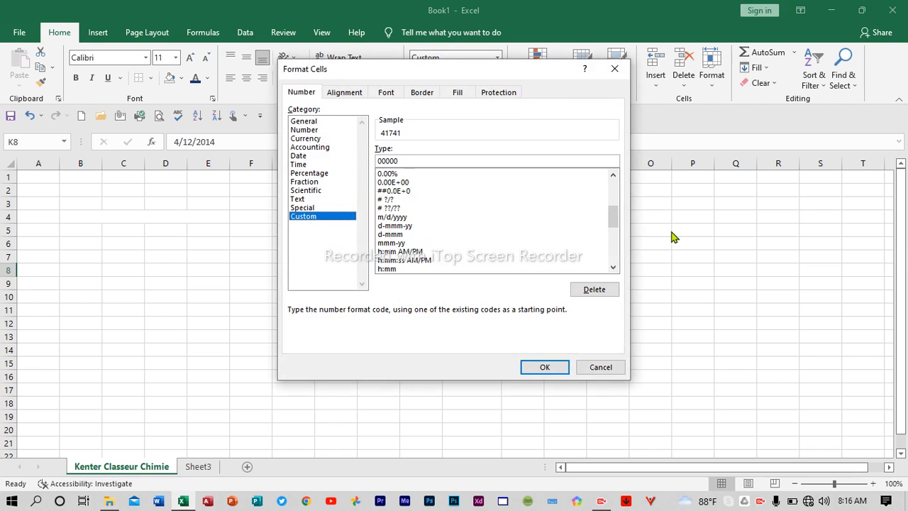
click(613, 270)
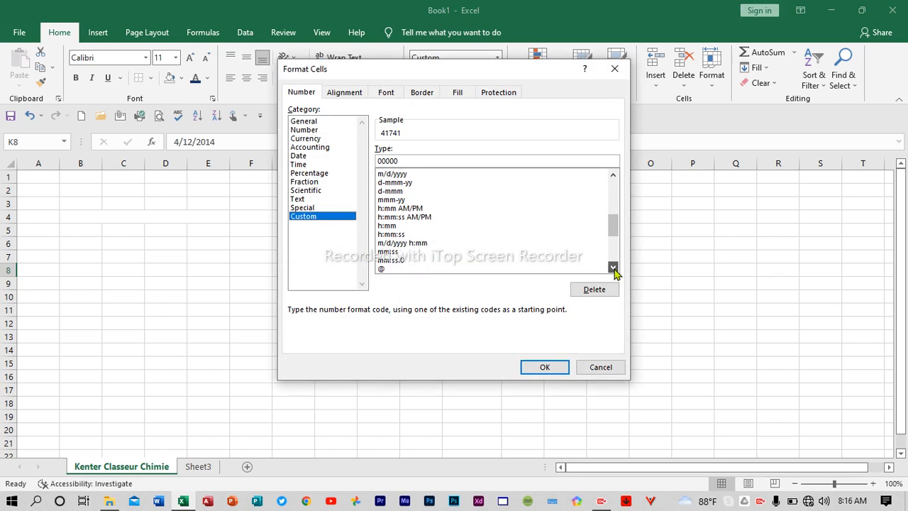
click(613, 269)
click(613, 176)
click(613, 175)
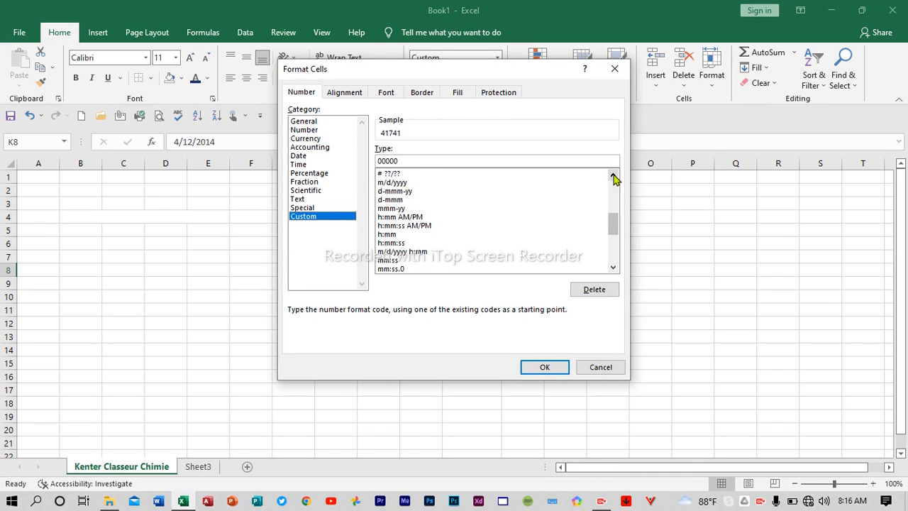
click(613, 176)
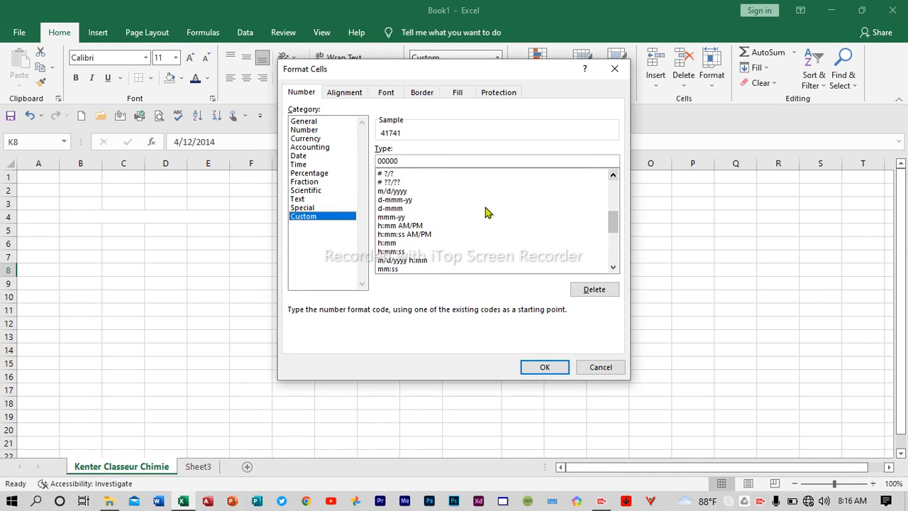
click(390, 192)
click(543, 366)
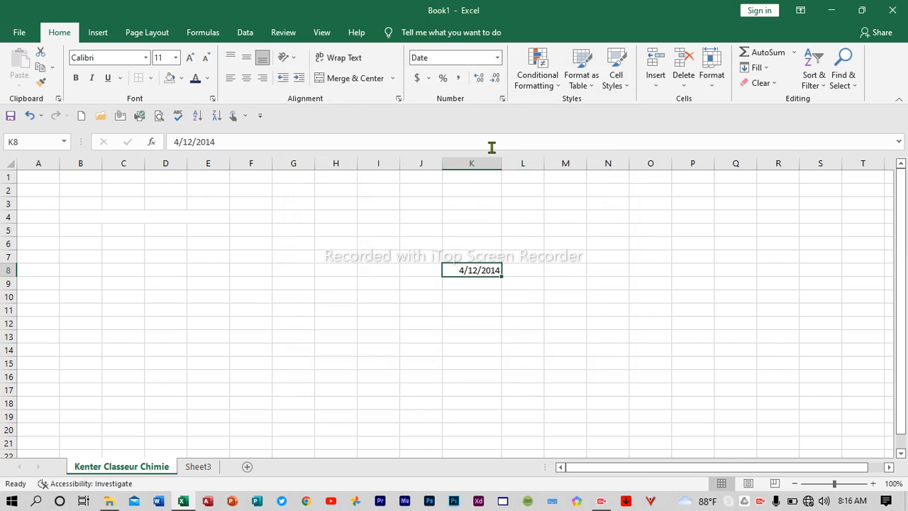
Apply the long date format *Wednesday, March 14, 2012 to K8 and widen column K to fit it
click(502, 99)
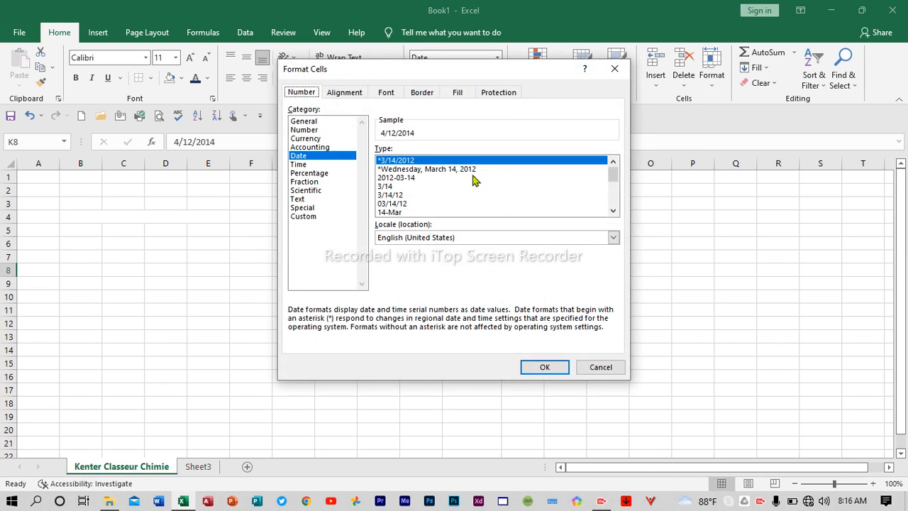
click(441, 170)
click(542, 368)
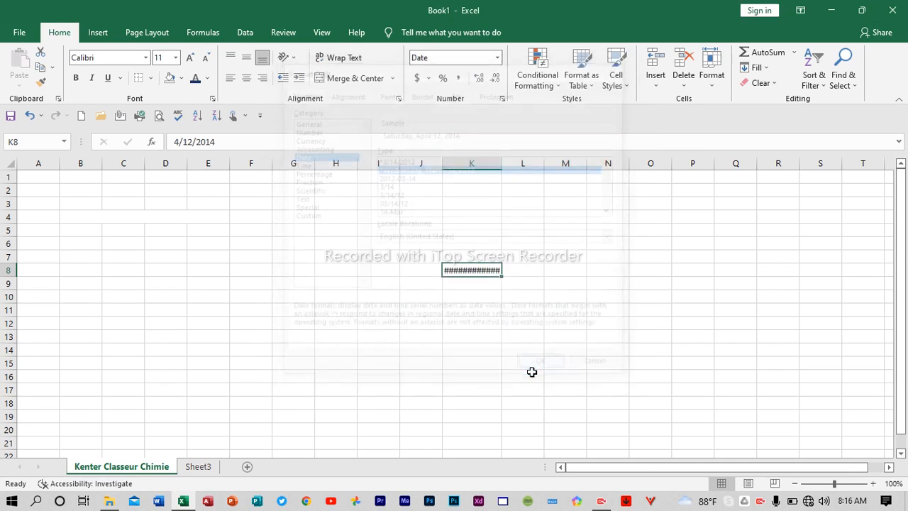
drag(501, 164, 570, 158)
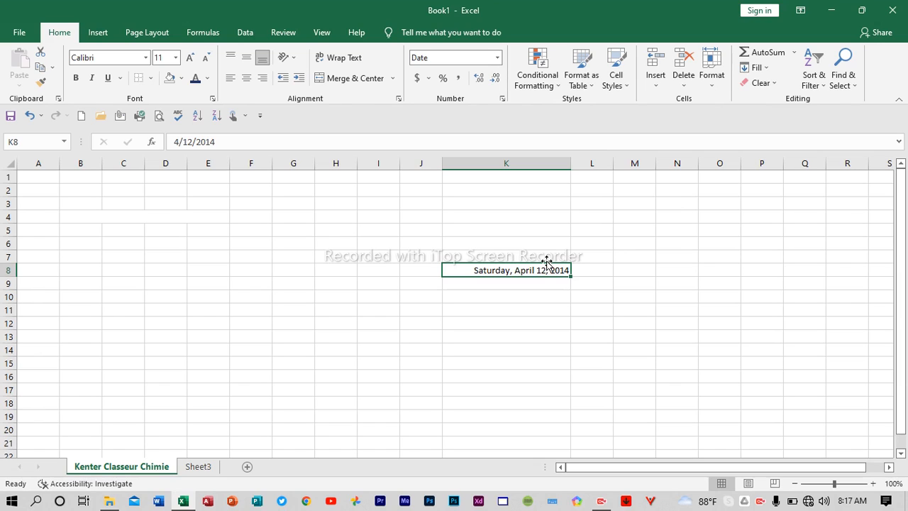
Enter 65 in cell A1 and 33 in cell A2
click(52, 177)
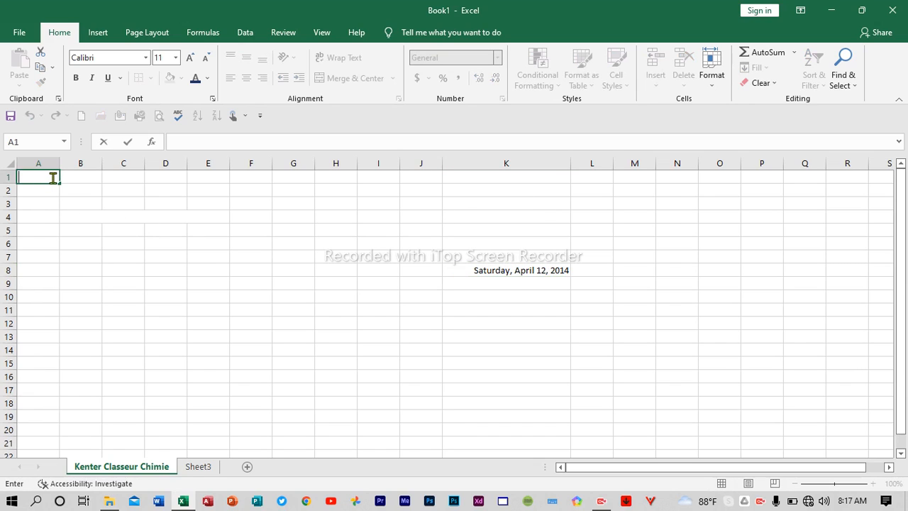
text(65)
key(Return)
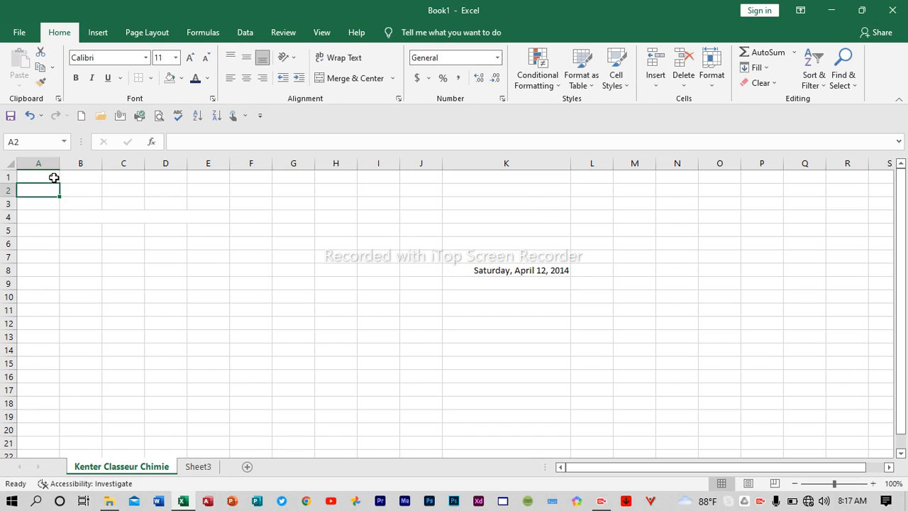
text(3)
key(ctrl+Return)
click(180, 141)
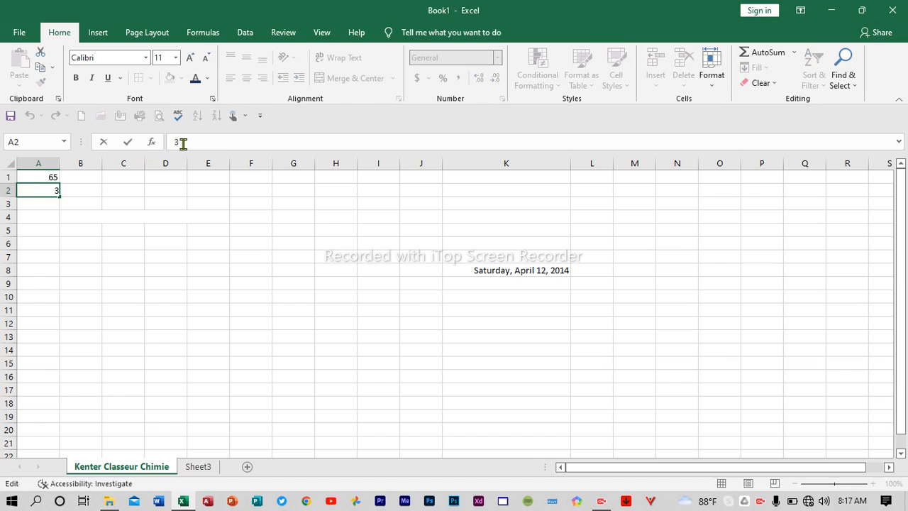
text(3)
Continue column A with the values 45, 56, 189 and 100 in cells A3 to A6
click(40, 205)
text(45)
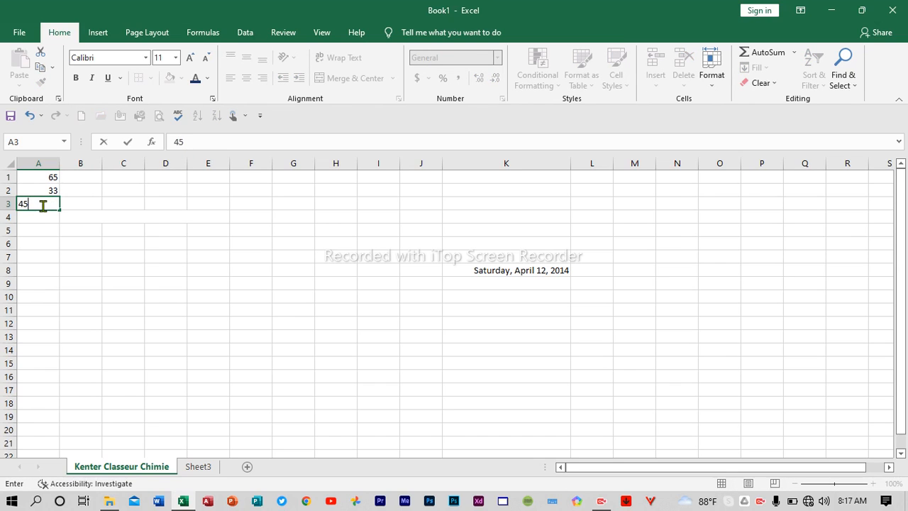
key(Return)
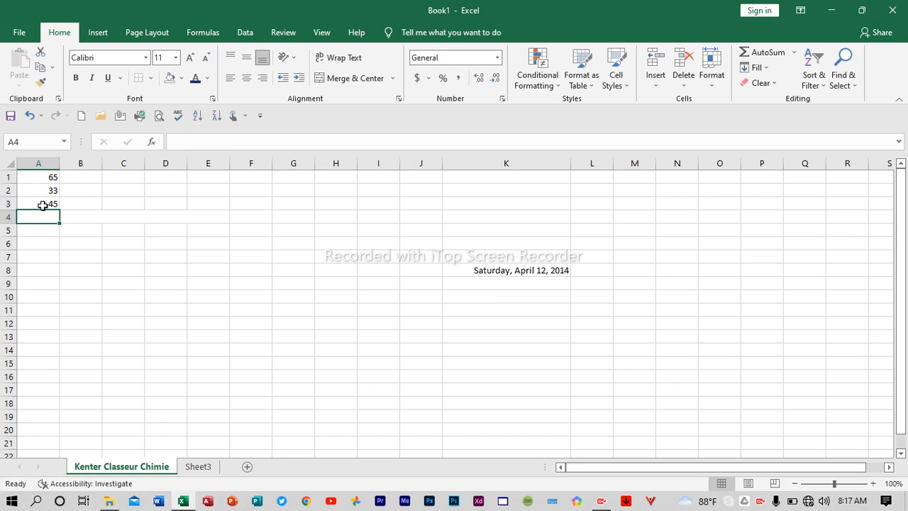
text(56)
key(Return)
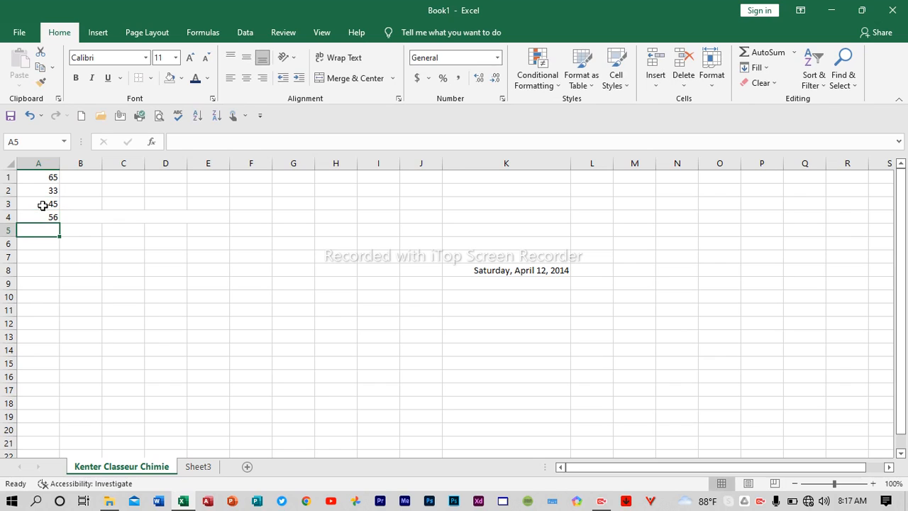
text(189)
key(Return)
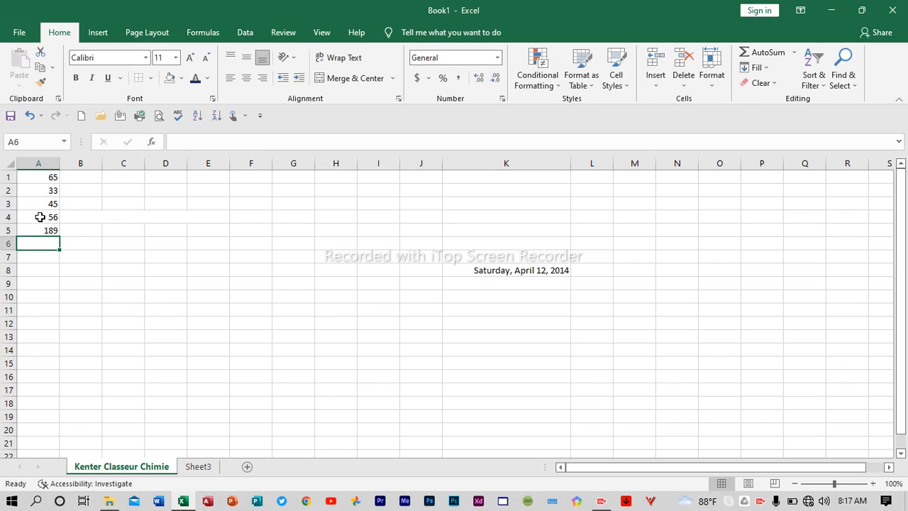
text(100)
click(44, 260)
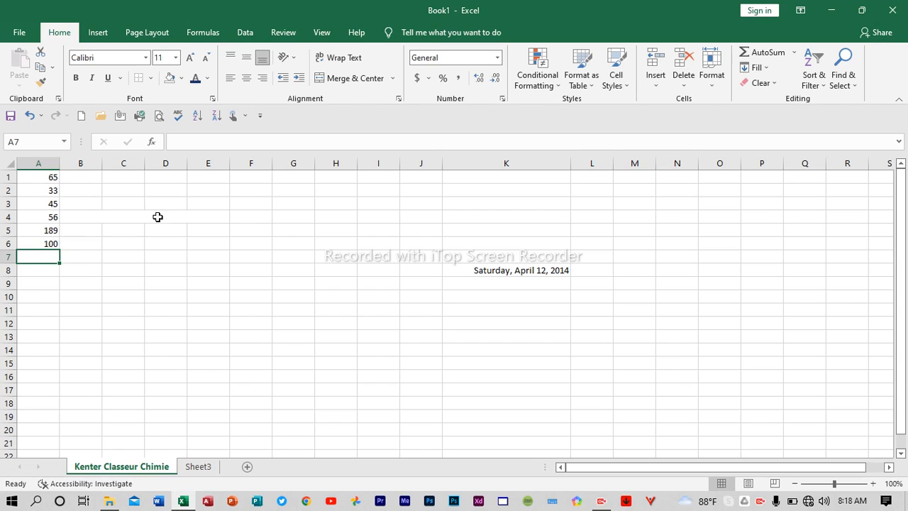
Add a Greater Than 100 highlight rule with Light Red Fill with Dark Red Text to cell A7
click(546, 85)
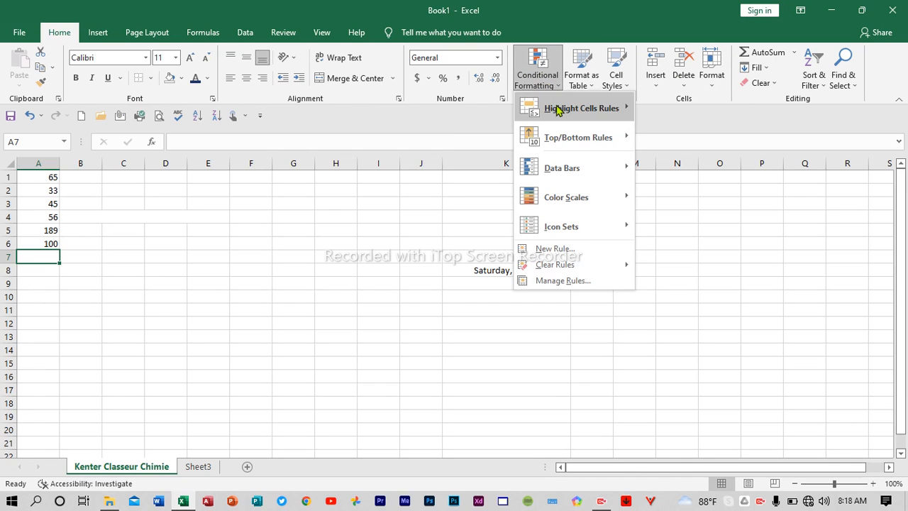
mouse_move(558, 110)
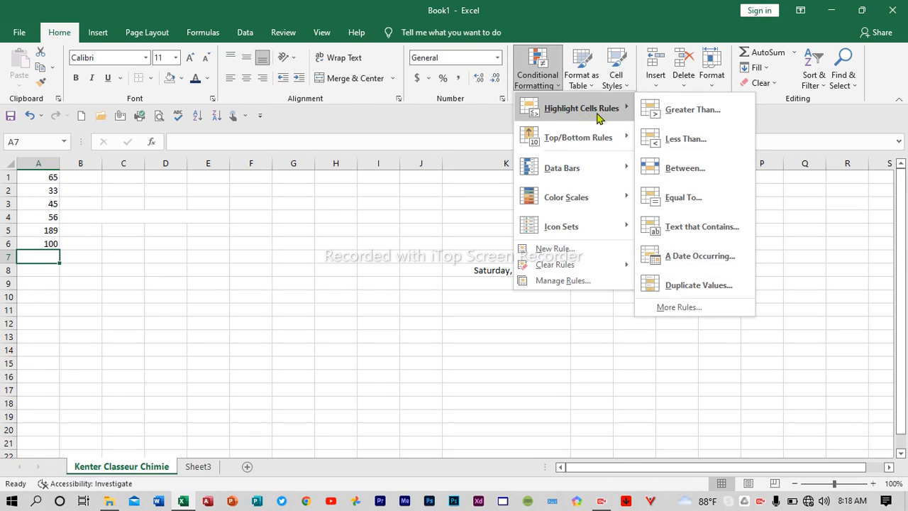
click(656, 111)
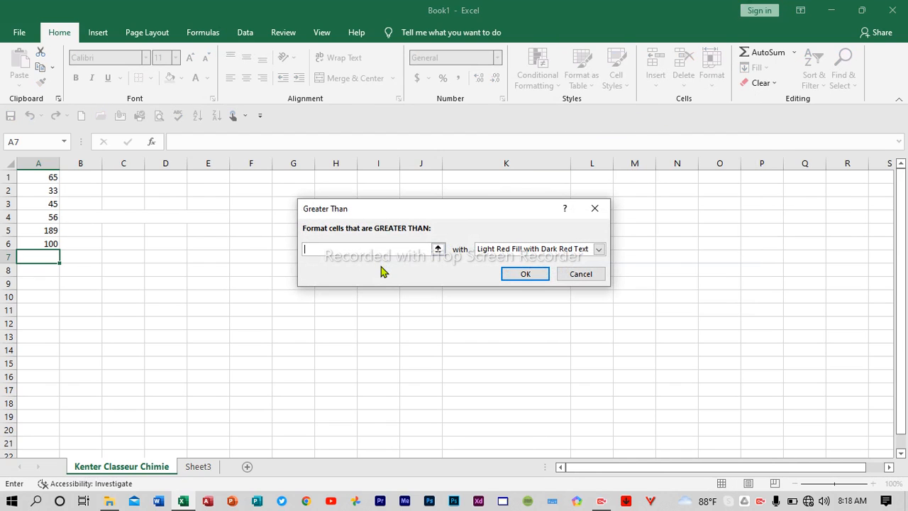
text(100)
click(523, 274)
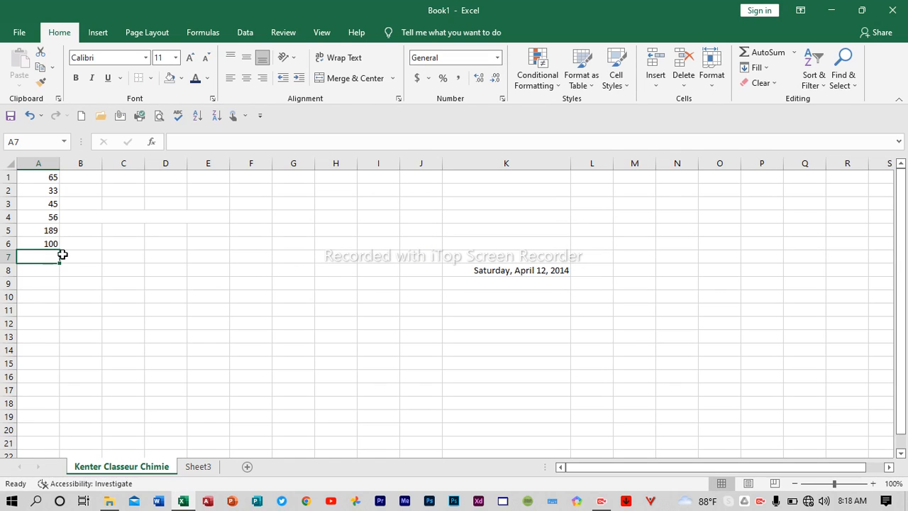
Highlight values greater than 100 in A1:A6 with Light Red Fill with Dark Red Text using conditional formatting
drag(35, 175, 38, 242)
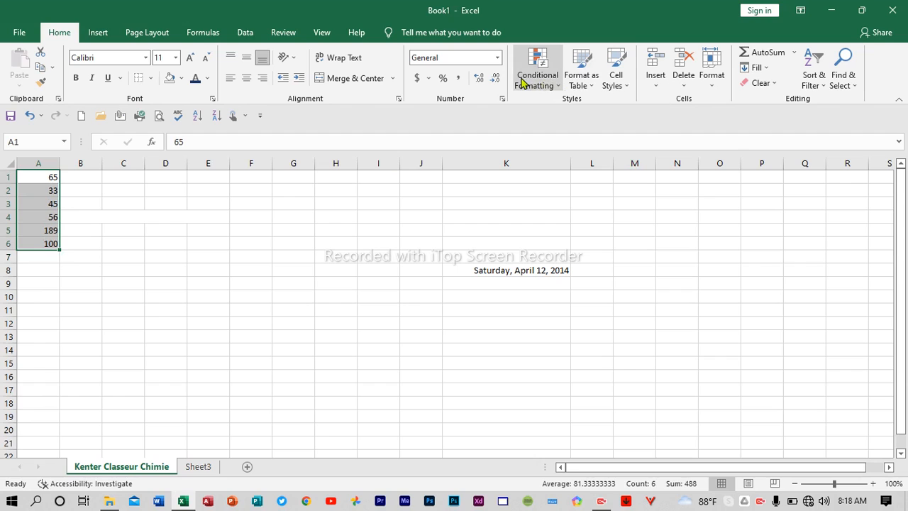
click(538, 82)
mouse_move(622, 108)
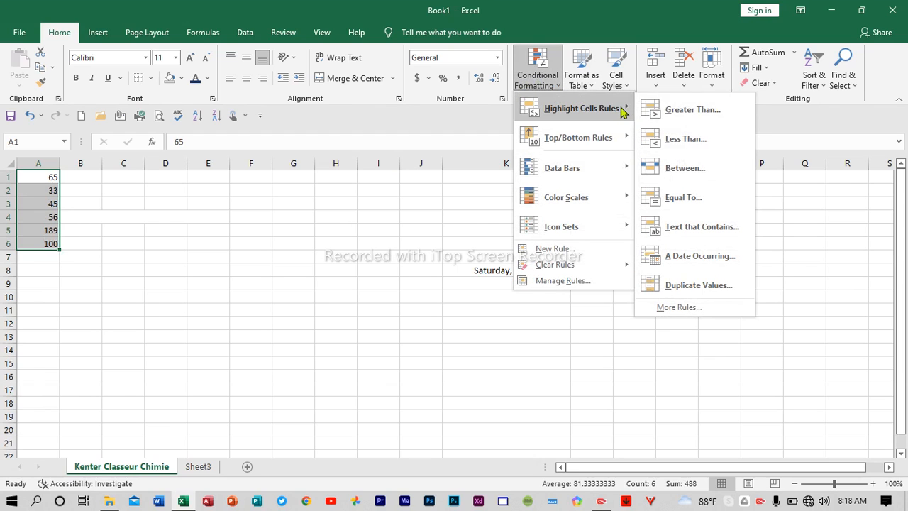
click(681, 116)
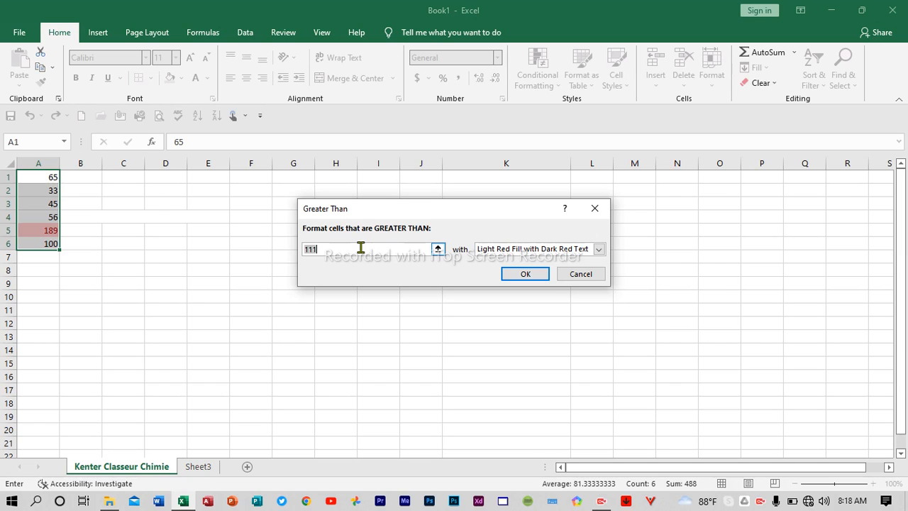
text(100)
click(525, 274)
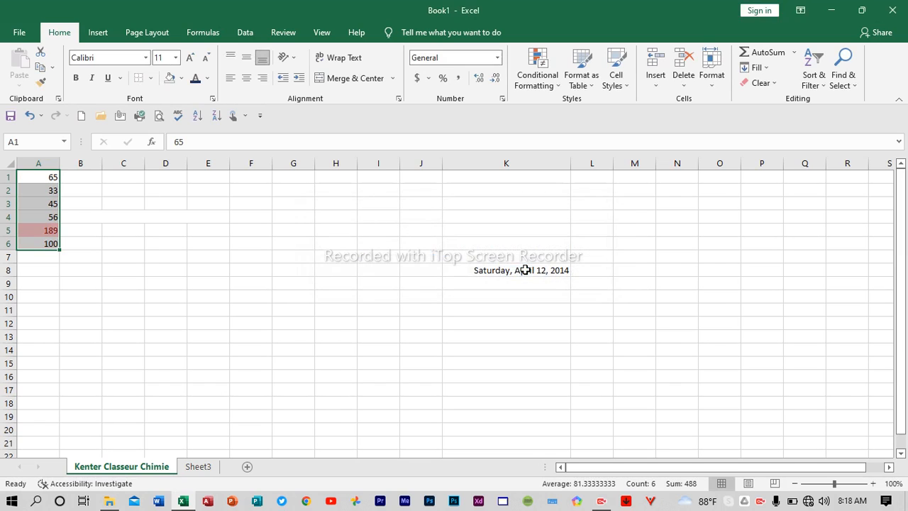
Undo the Greater Than highlight rule on A1:A6
click(51, 259)
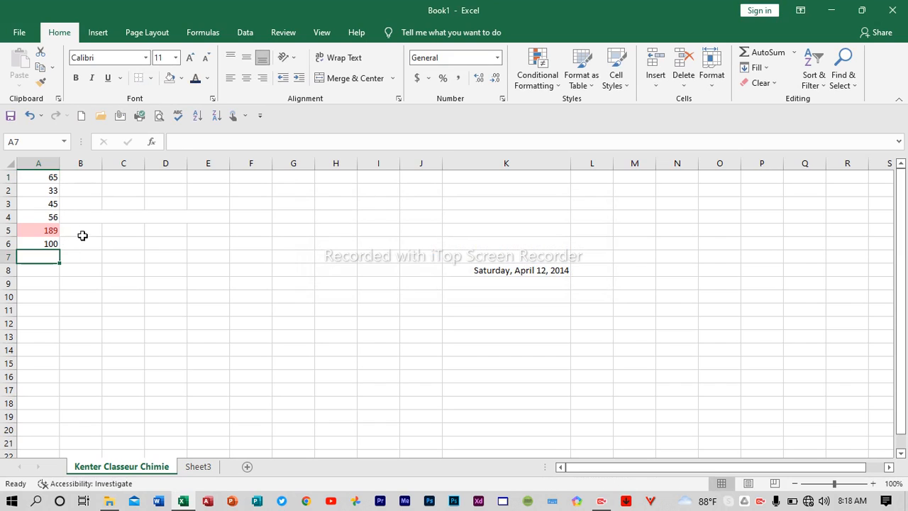
click(47, 232)
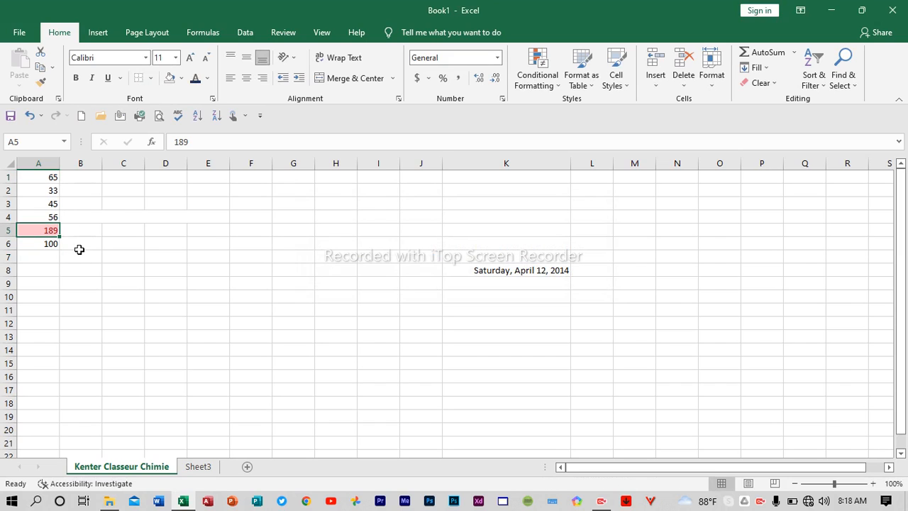
key(Return)
key(ctrl+z)
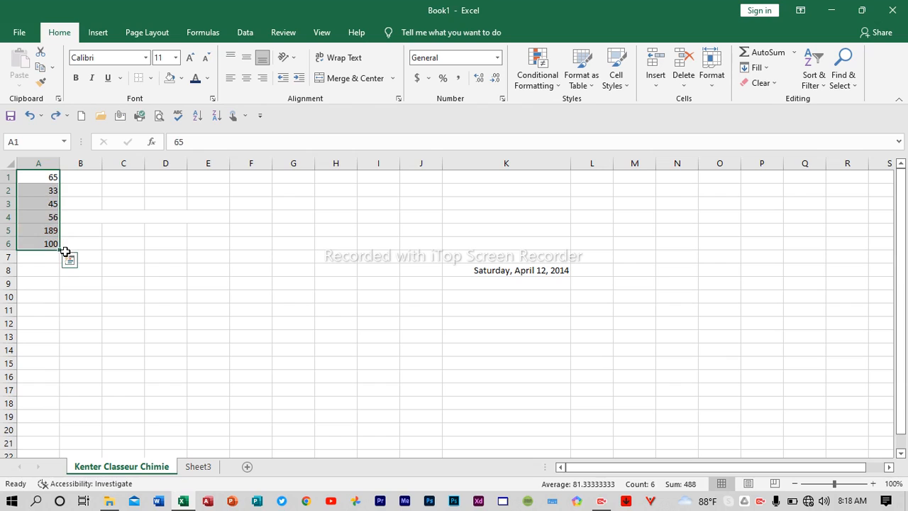
Highlight values less than 100 in A1:A6 with Light Red Fill with Dark Red Text using conditional formatting
click(552, 73)
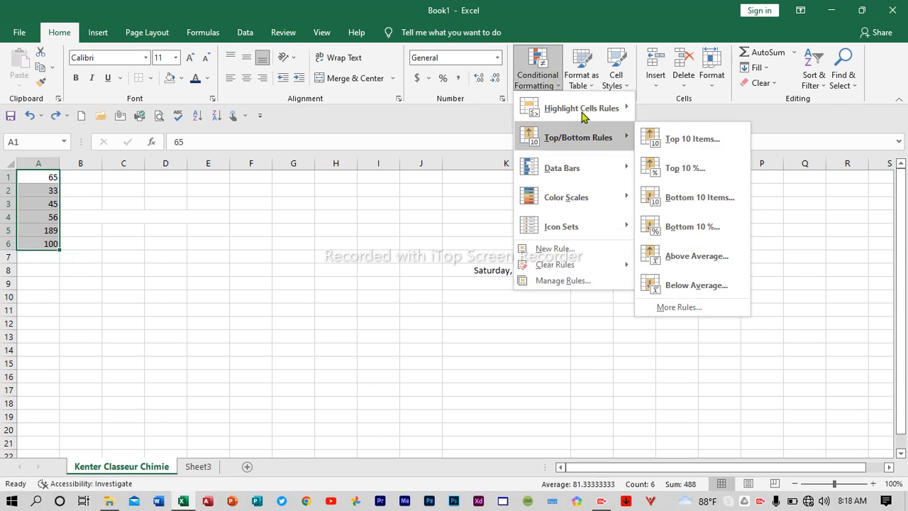
mouse_move(588, 112)
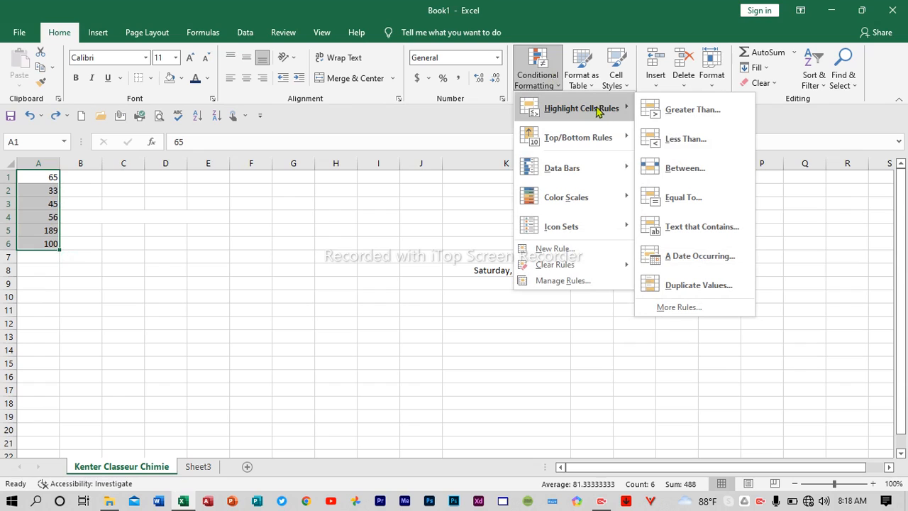
click(674, 139)
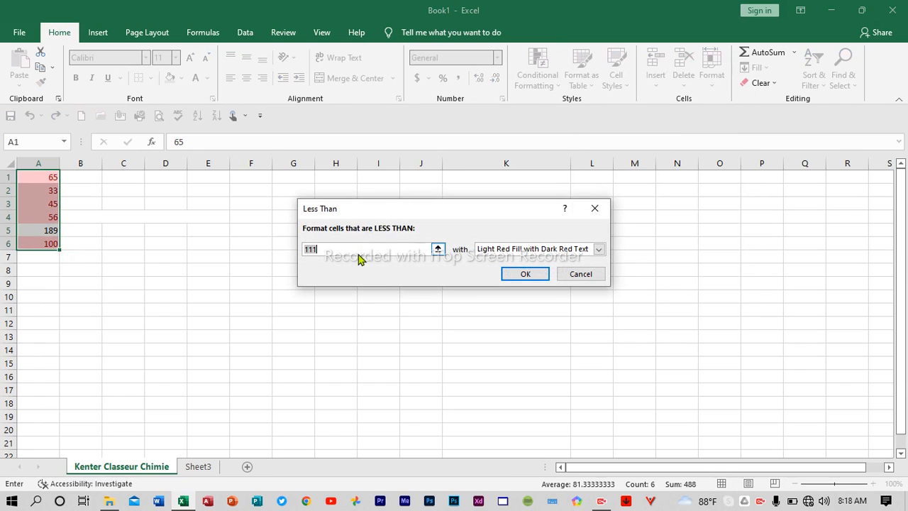
text(100)
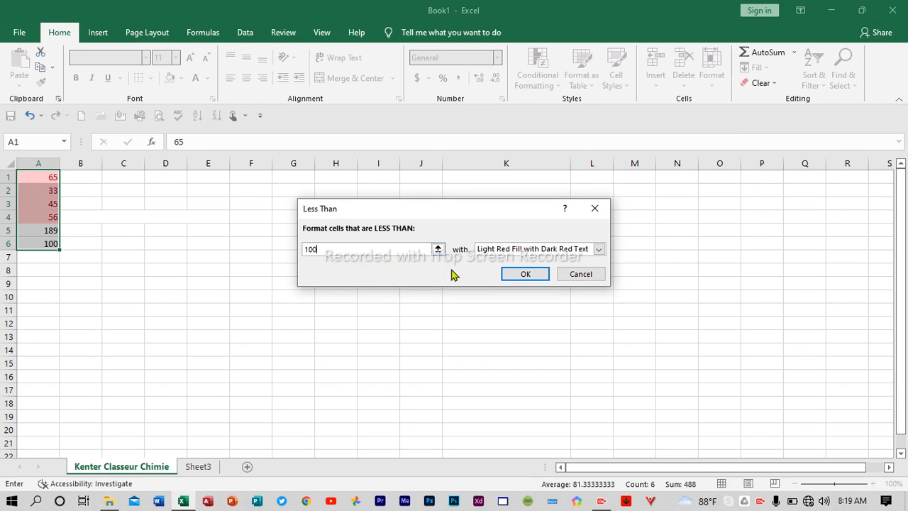
click(524, 274)
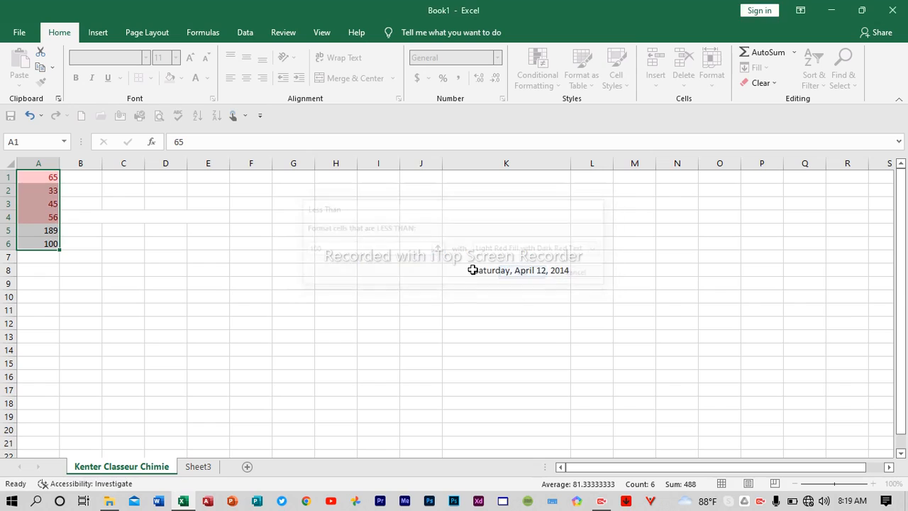
Examine the conditional formatting options, from highlight and top/bottom rules to data bars, color scales, icon sets and clearing rules
click(48, 270)
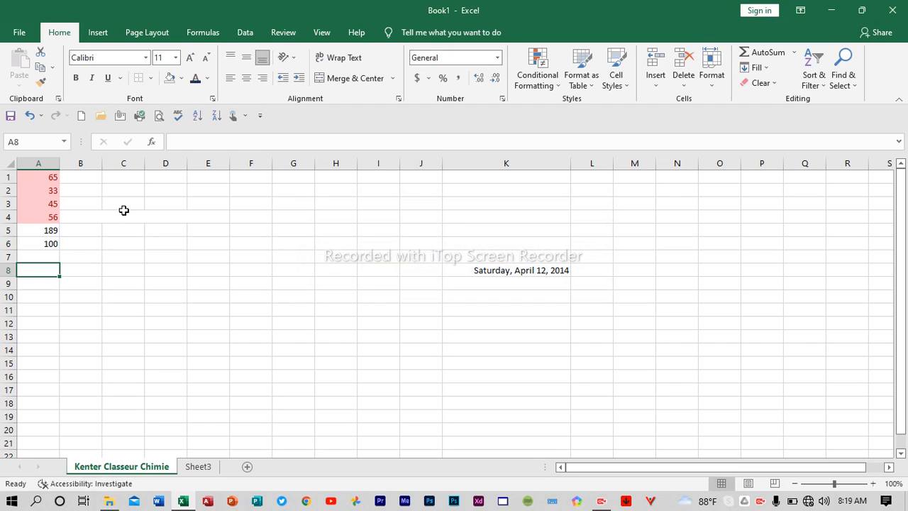
click(549, 86)
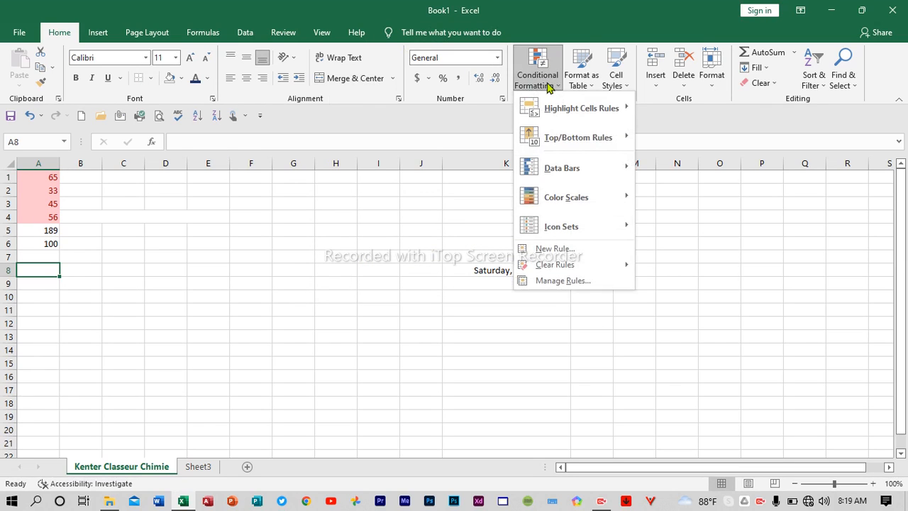
mouse_move(573, 114)
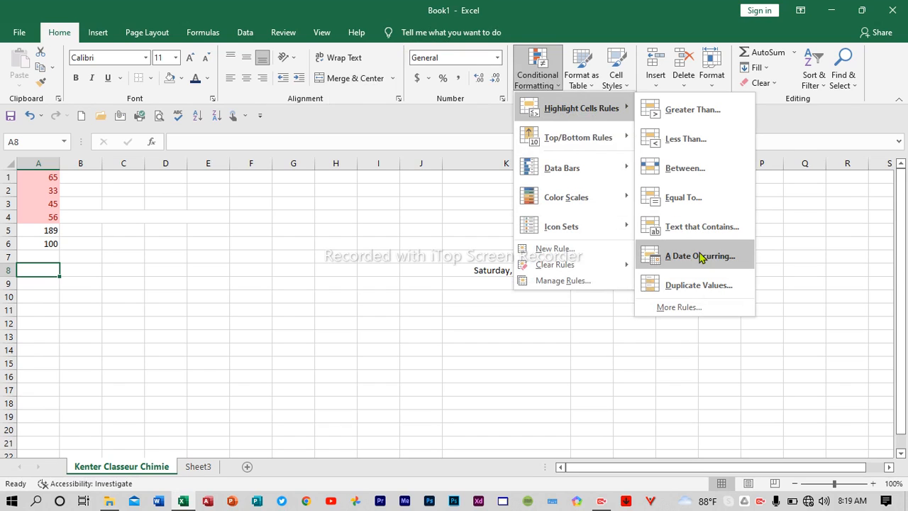
mouse_move(586, 144)
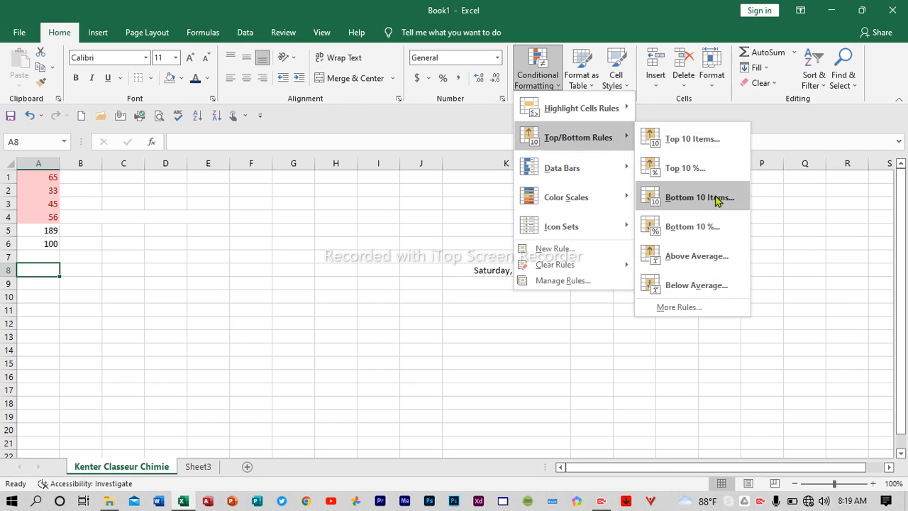
mouse_move(607, 175)
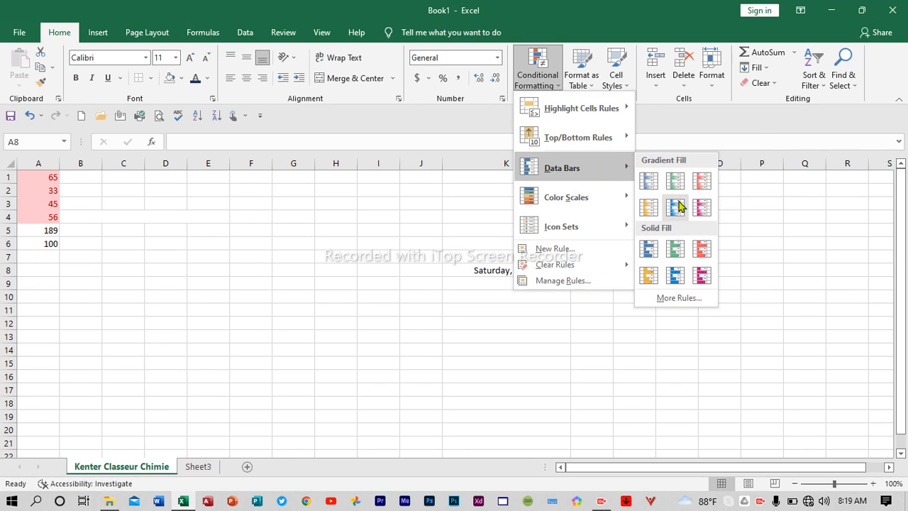
mouse_move(609, 202)
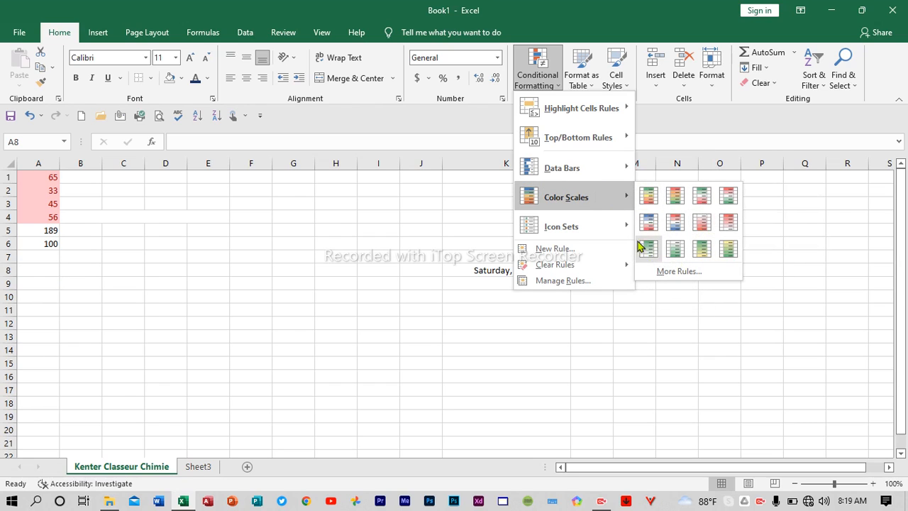
mouse_move(606, 226)
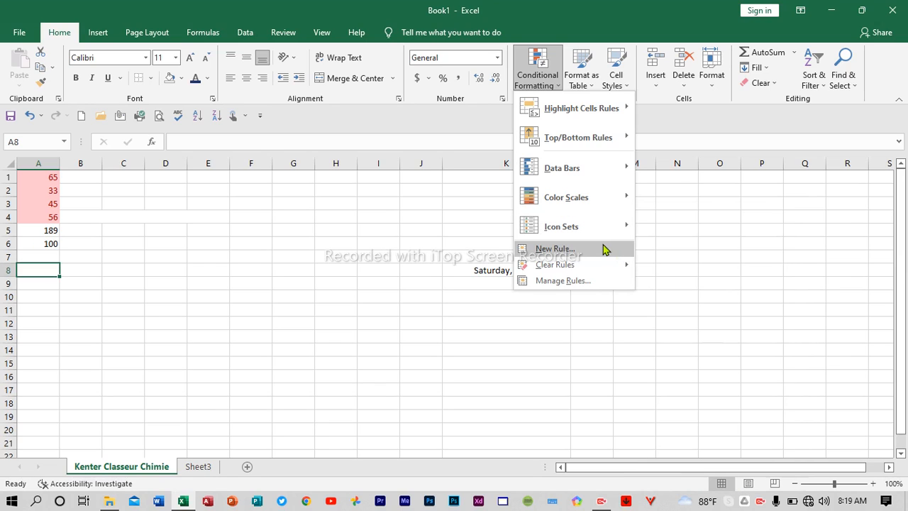
mouse_move(624, 268)
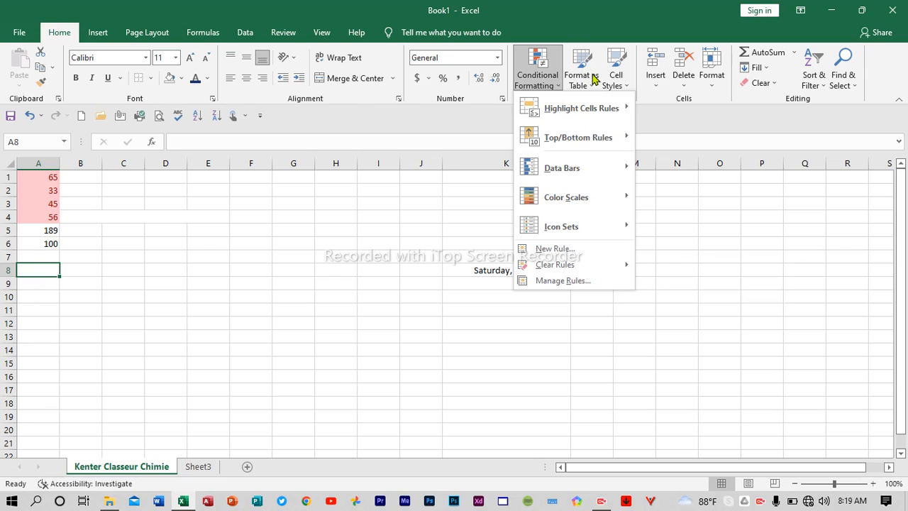
double_click(623, 3)
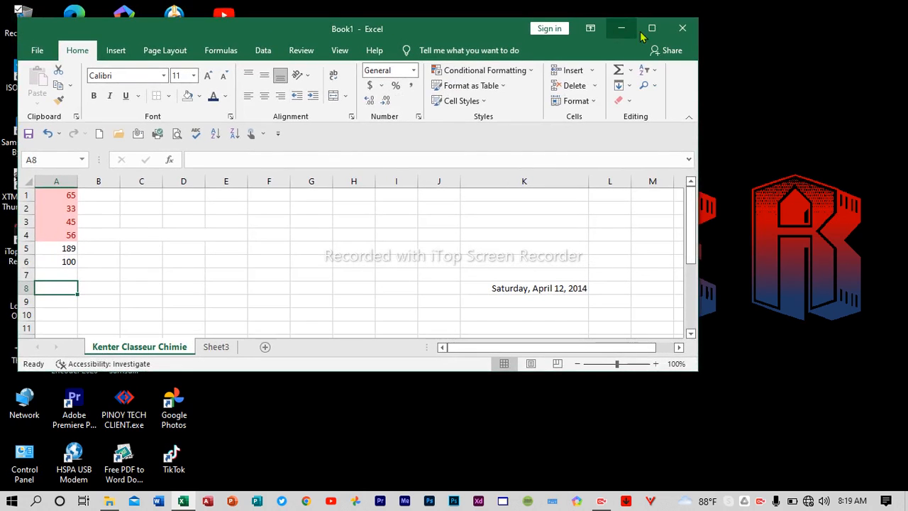
click(650, 30)
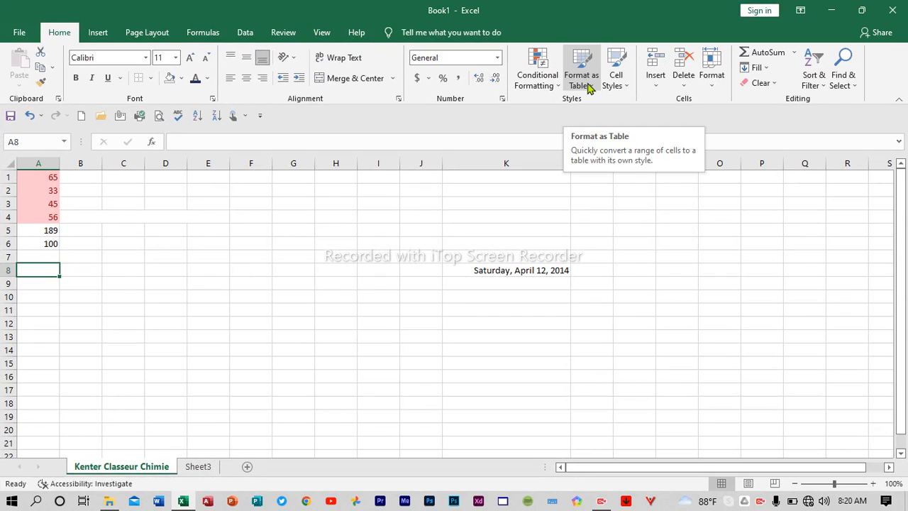
Format A1:A6 as a table without existing headers, using the light table style with a black header row
drag(48, 176, 44, 243)
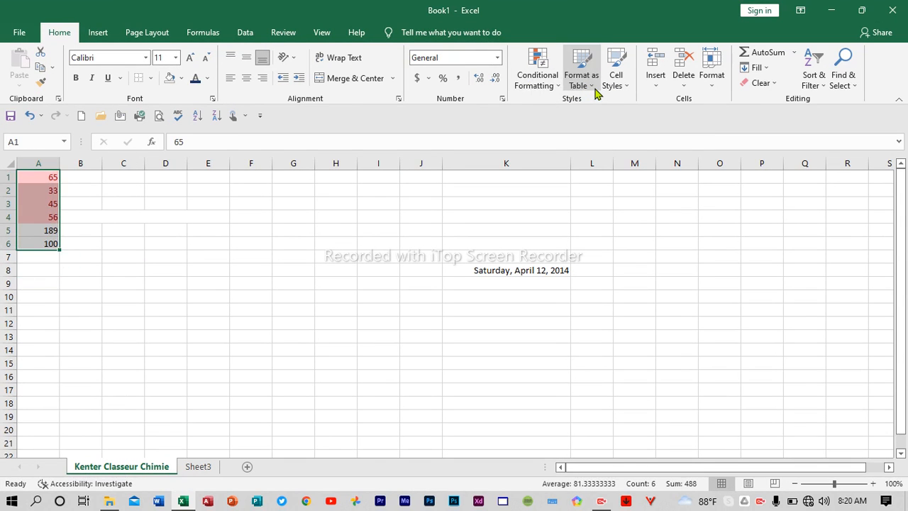
click(595, 88)
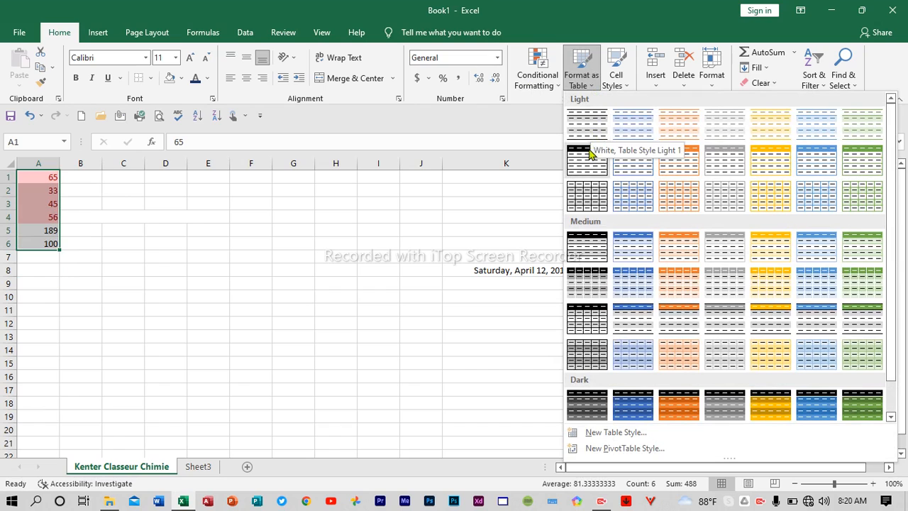
click(587, 168)
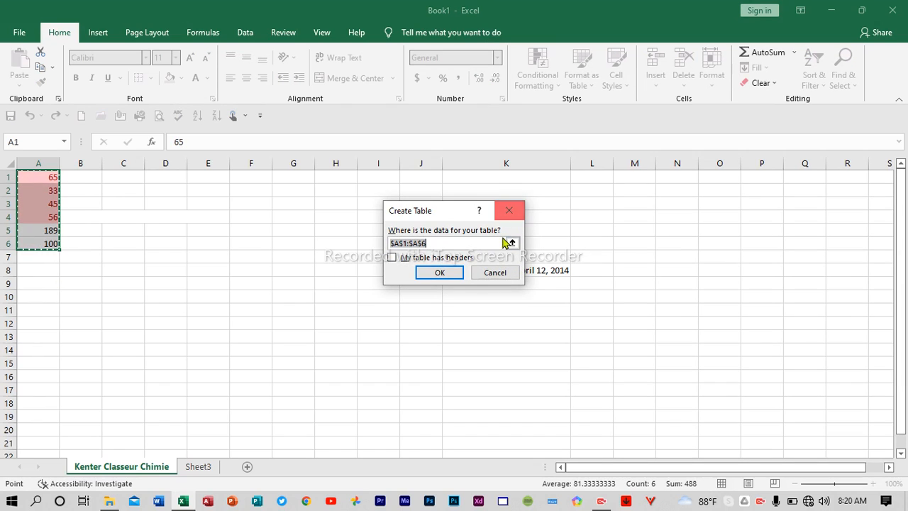
click(392, 259)
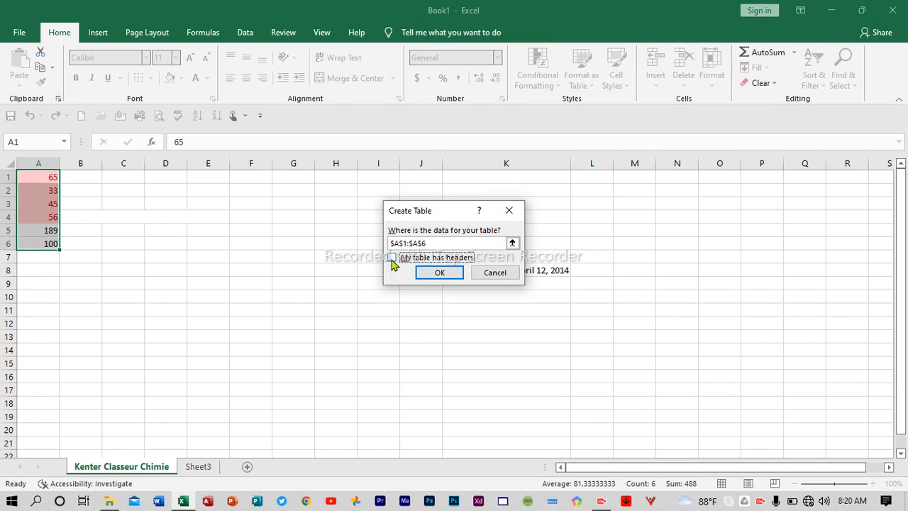
click(456, 272)
click(237, 270)
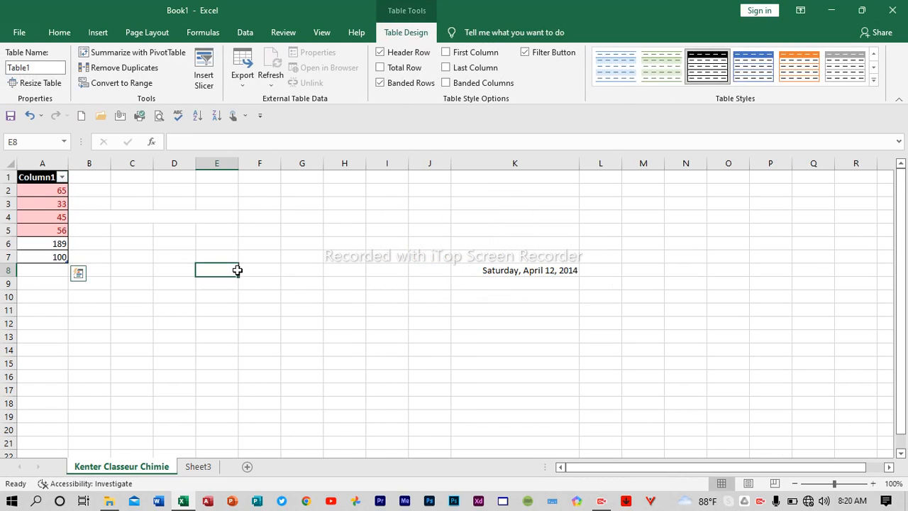
Change the table's style from the black header design to the matching orange one, trying the blue variant first
click(54, 190)
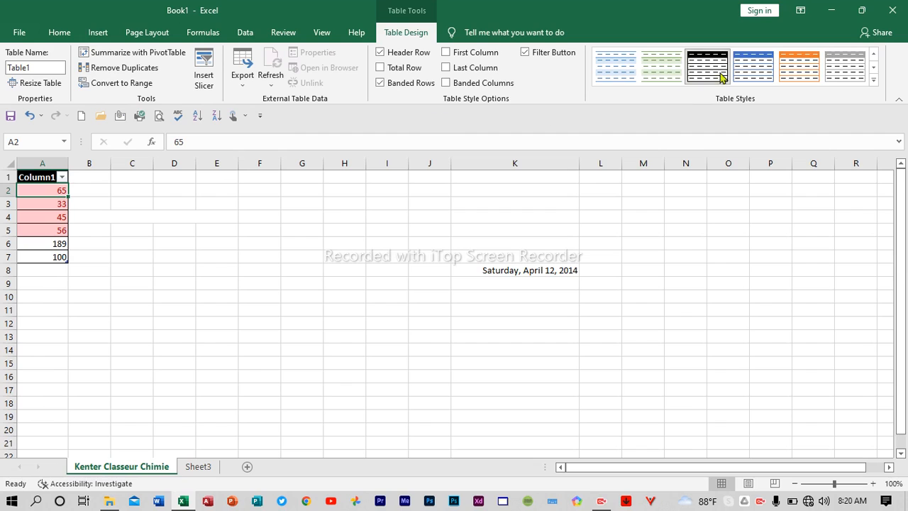
click(754, 73)
click(799, 70)
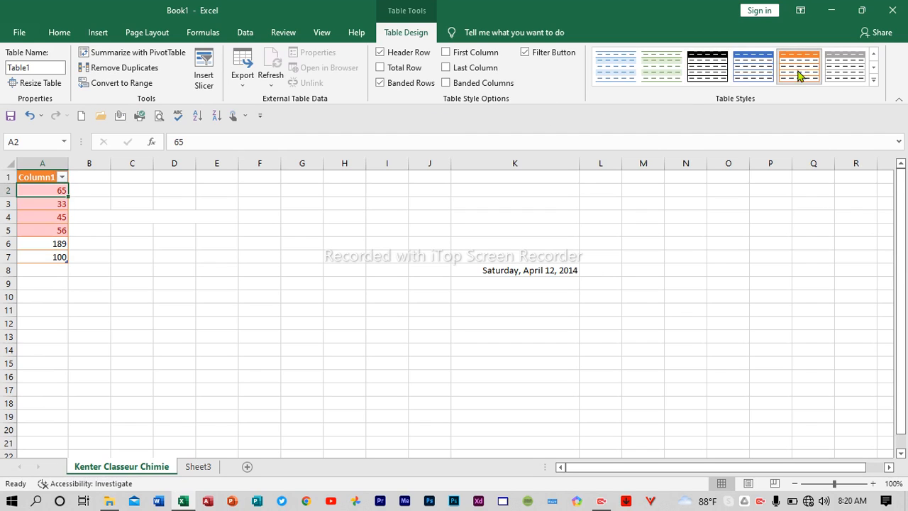
click(241, 284)
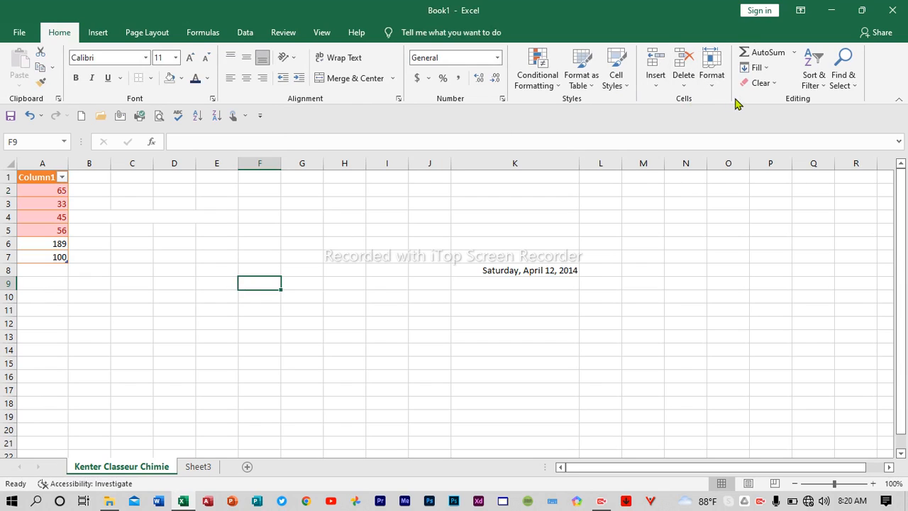
Review the available cell styles and the options for inserting and deleting cells, rows, columns and sheets
click(622, 87)
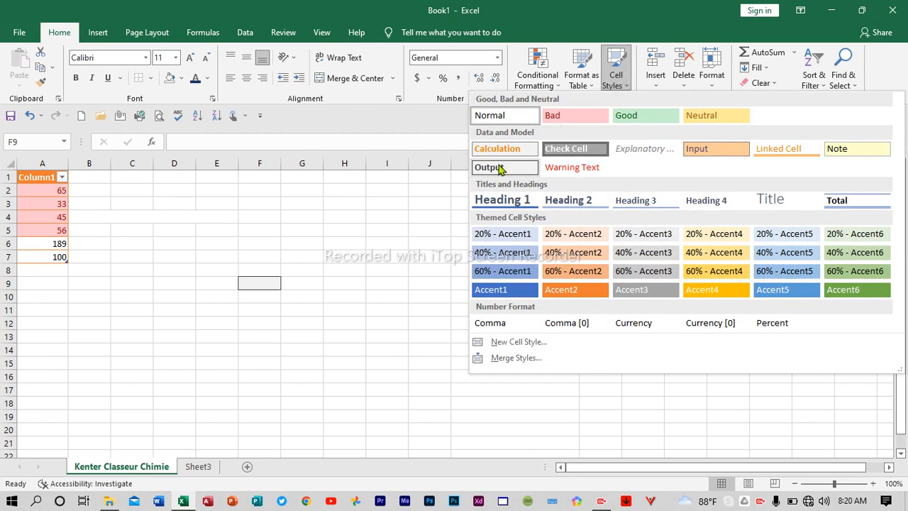
click(33, 200)
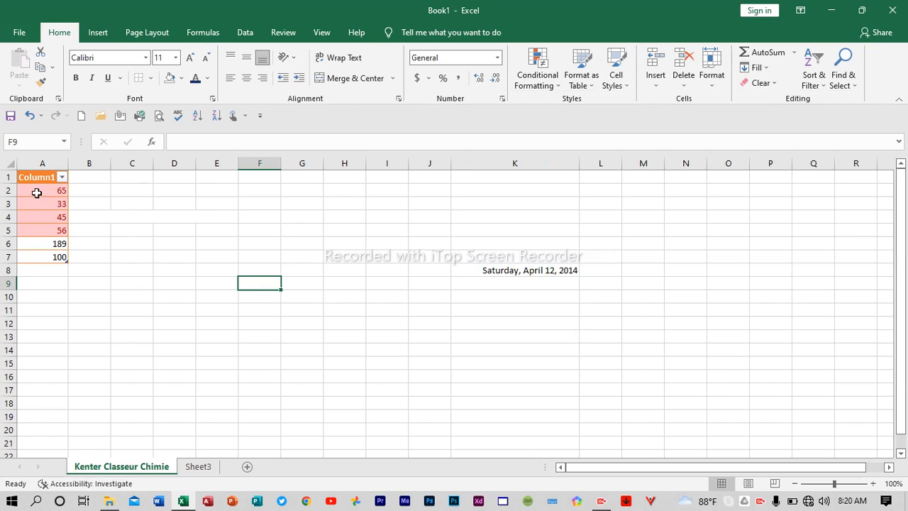
click(39, 190)
click(624, 82)
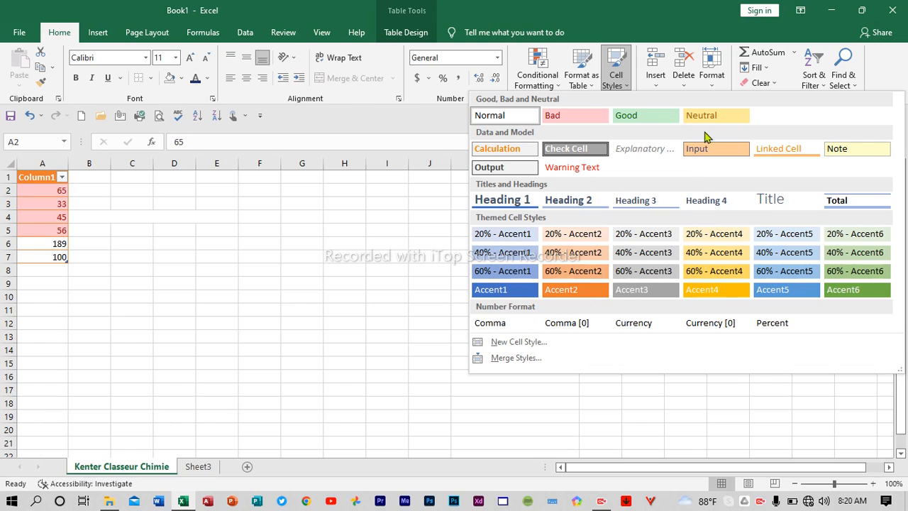
click(905, 69)
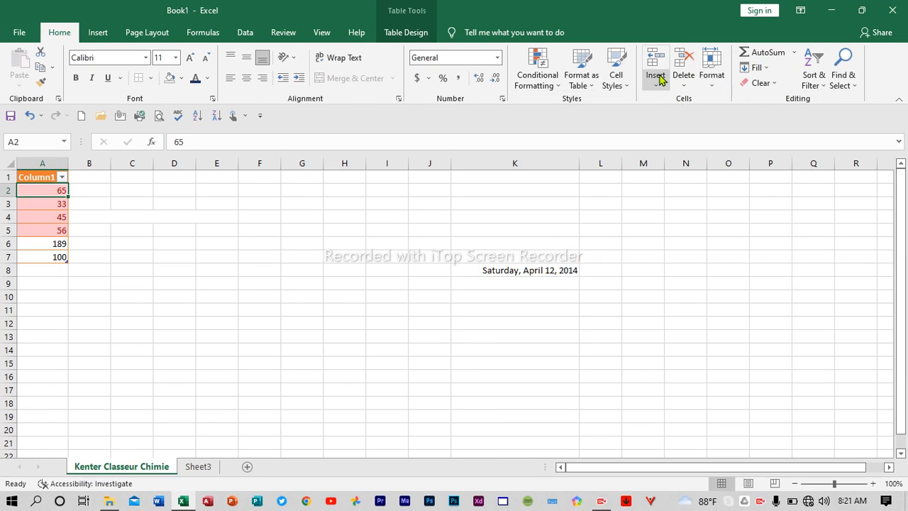
click(88, 190)
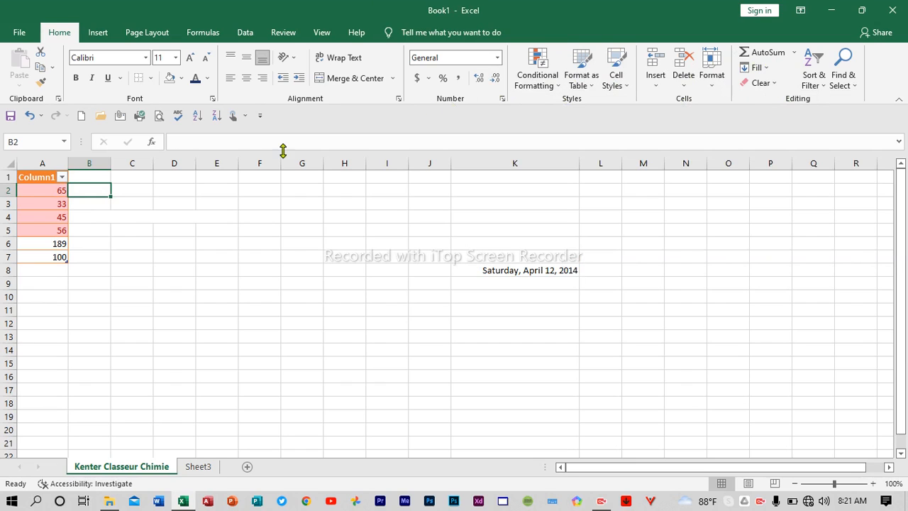
click(660, 86)
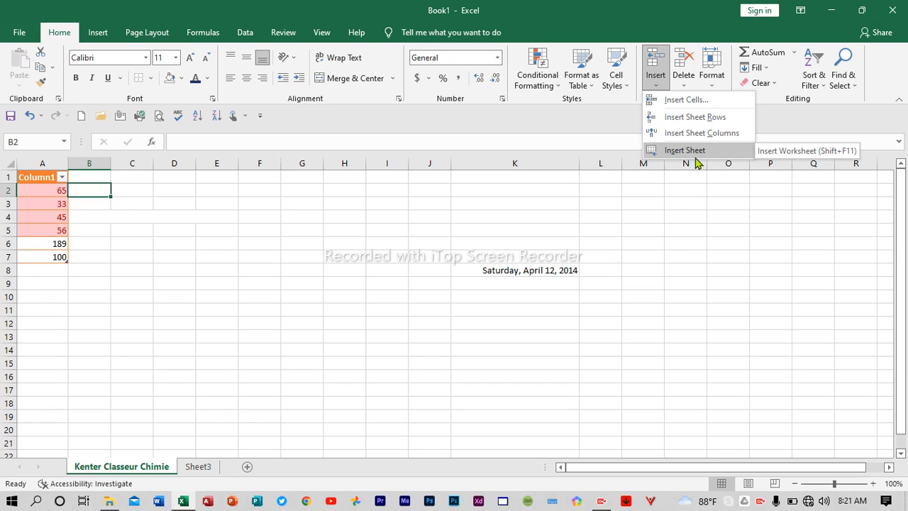
click(685, 82)
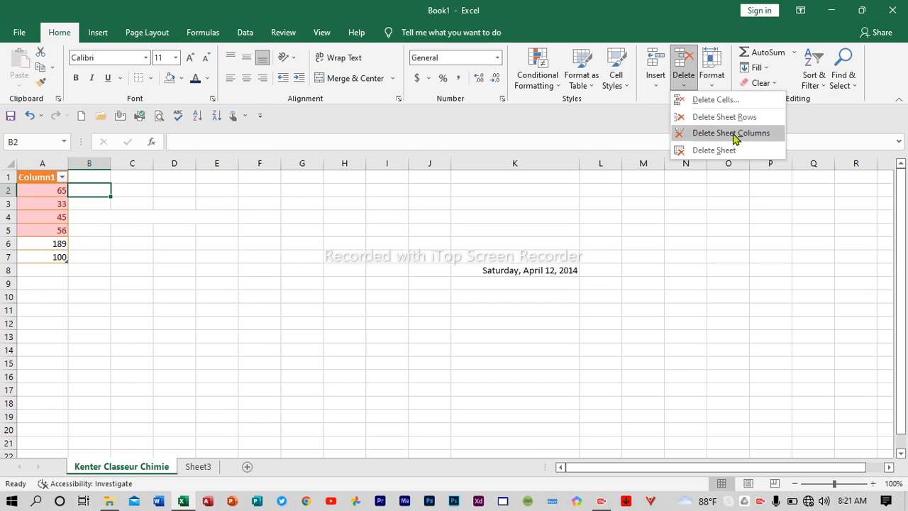
Delete the sheet rows containing the table values 100 and 189
click(39, 259)
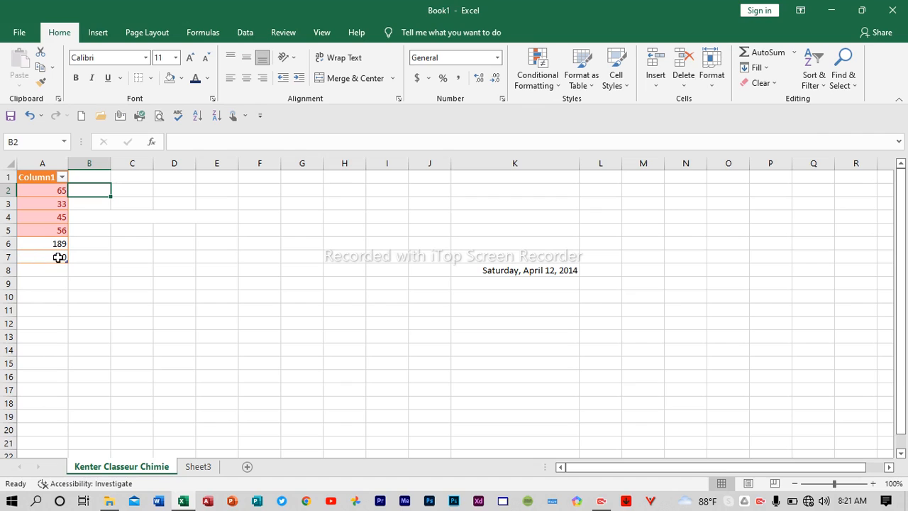
click(39, 259)
click(675, 84)
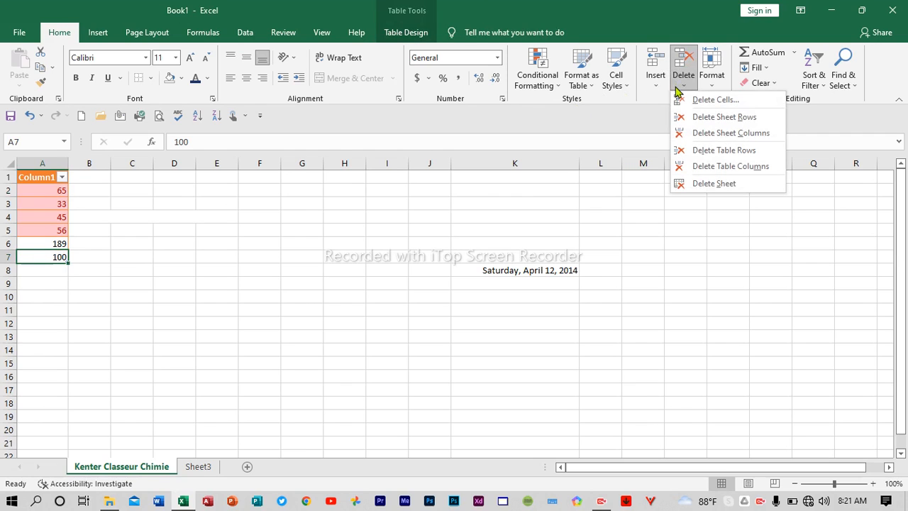
click(709, 115)
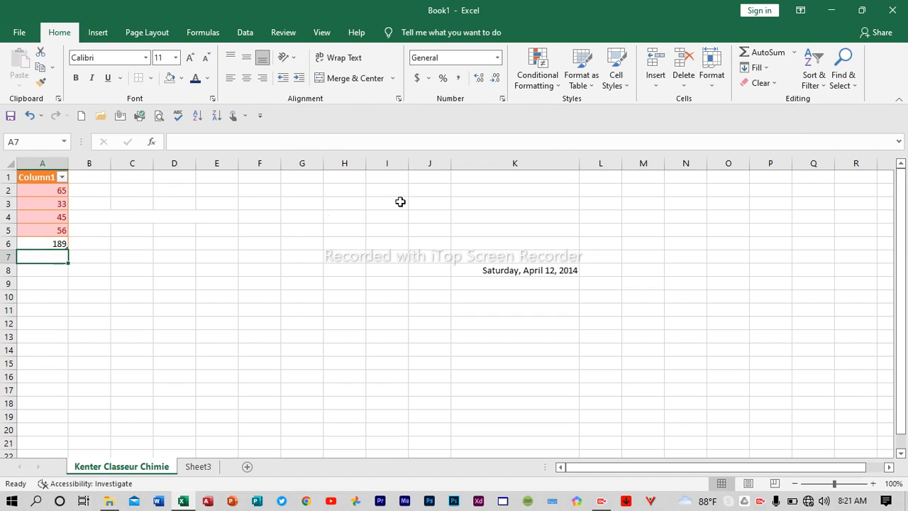
click(59, 244)
click(695, 76)
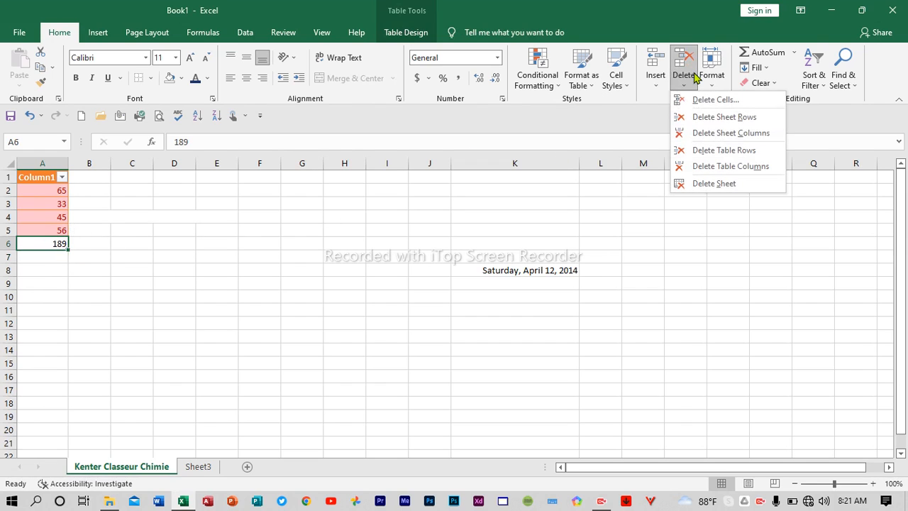
click(716, 116)
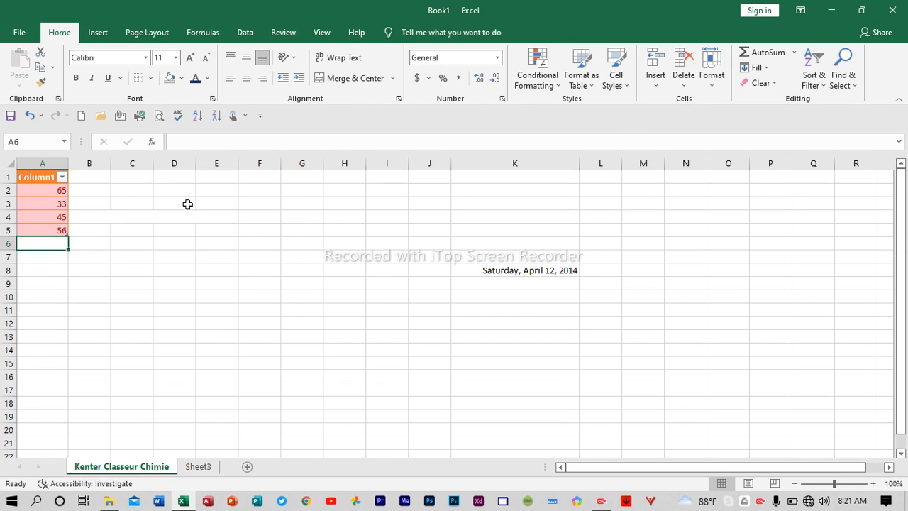
Delete the empty sheet column D
click(186, 177)
click(684, 79)
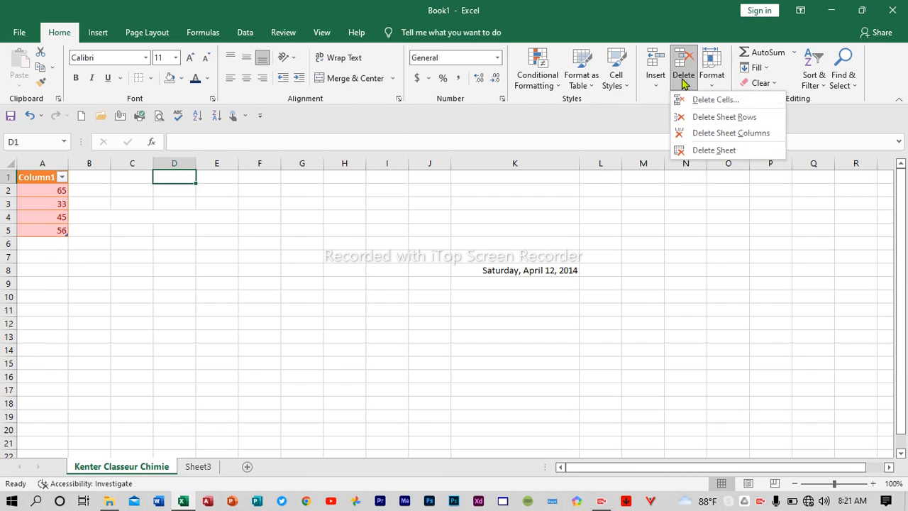
click(706, 134)
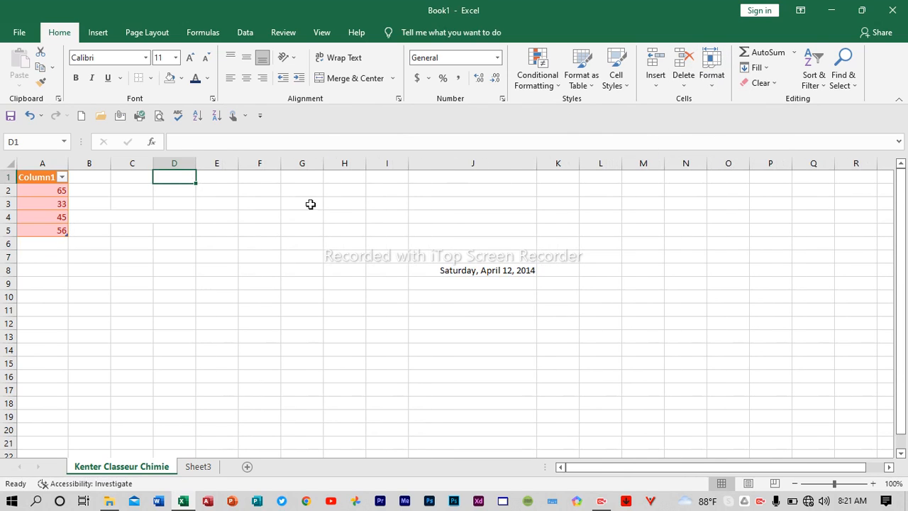
Try to delete sheet row 1, which contains the table's header
click(690, 86)
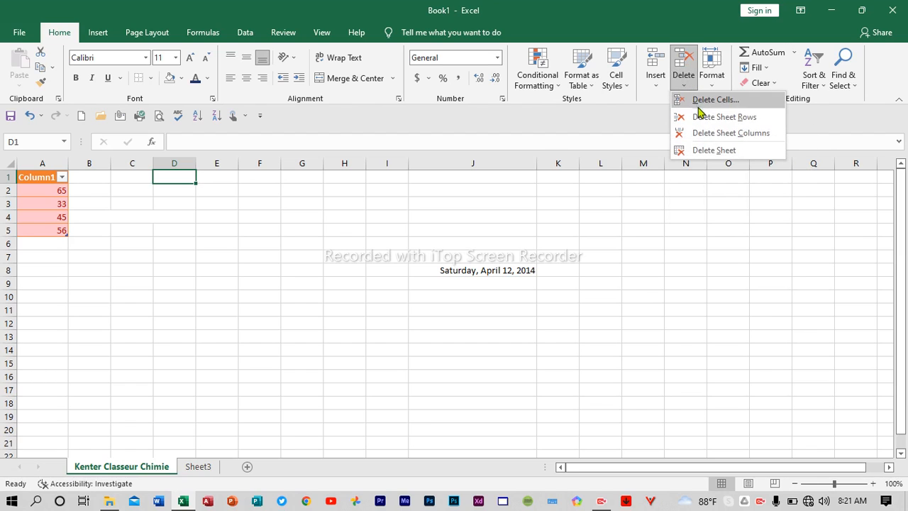
click(704, 117)
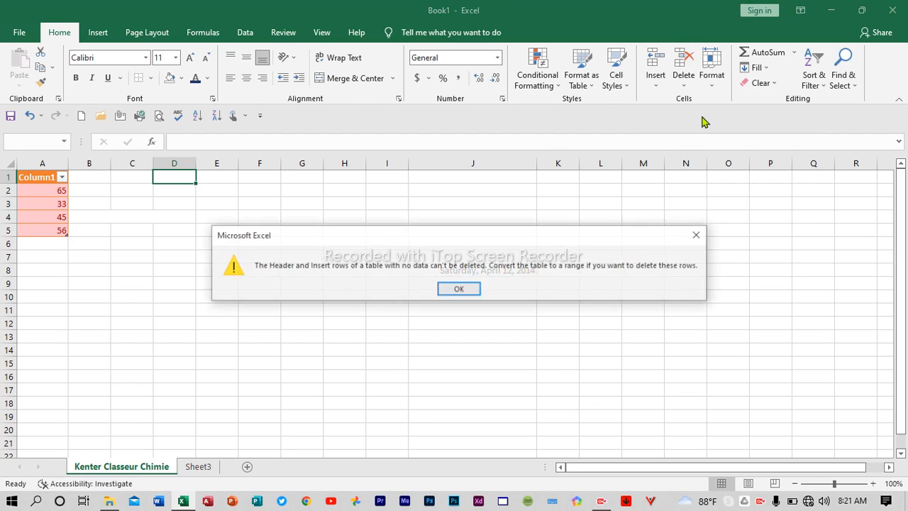
click(458, 290)
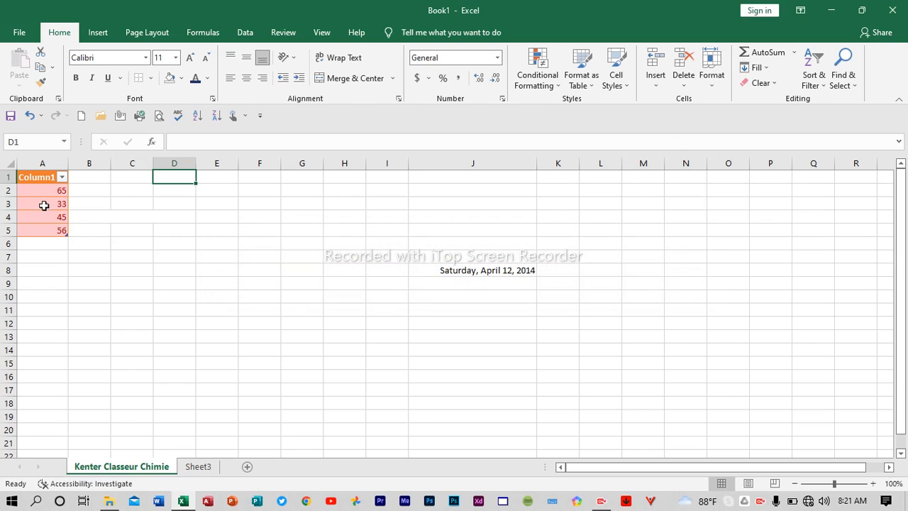
Delete the sheet row containing the table value 56
click(64, 254)
click(62, 231)
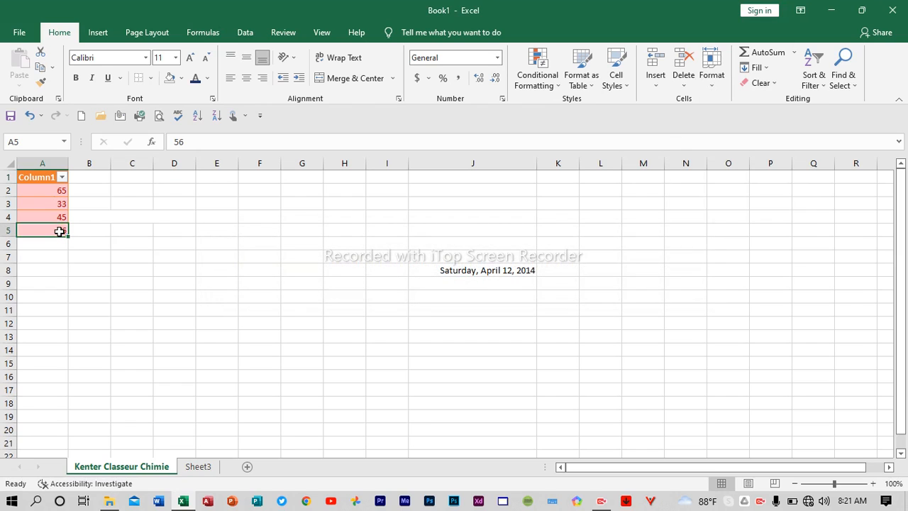
click(694, 85)
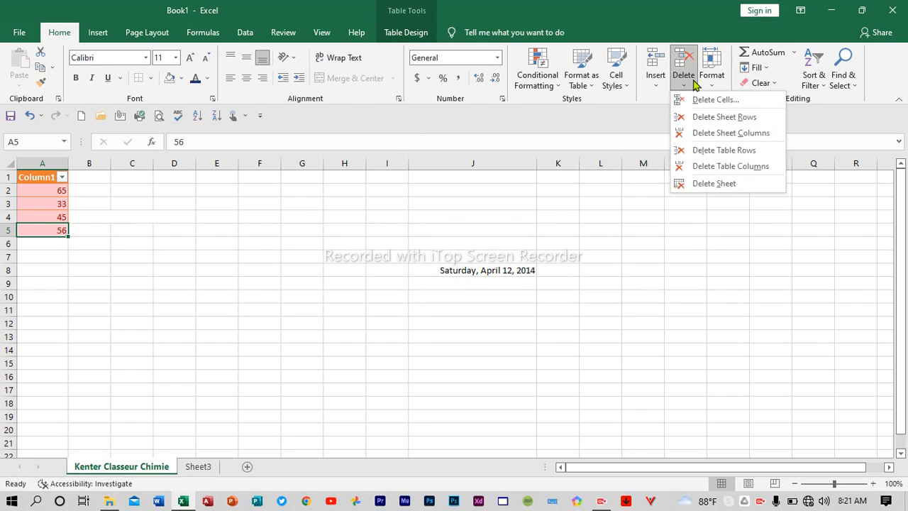
click(709, 116)
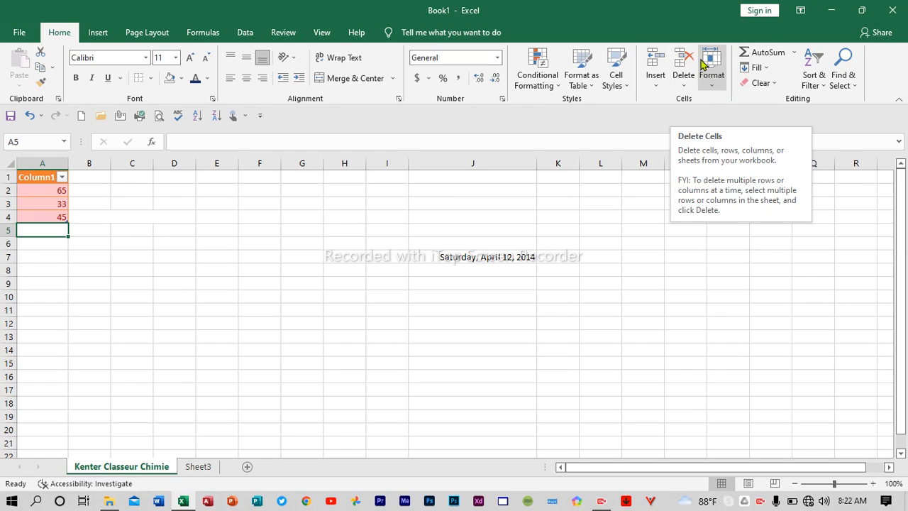
Review the cell formatting options for row and column size, hiding and unhiding, and sheet tab color
click(713, 87)
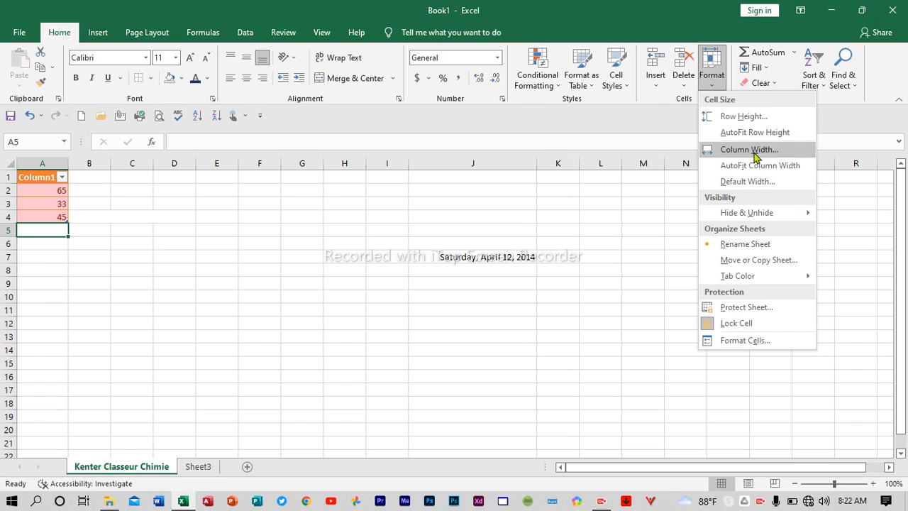
mouse_move(775, 215)
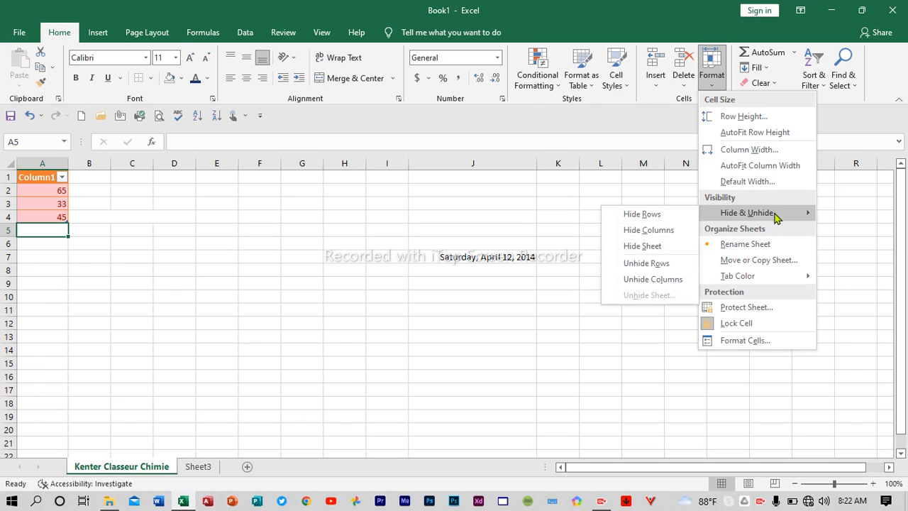
mouse_move(745, 280)
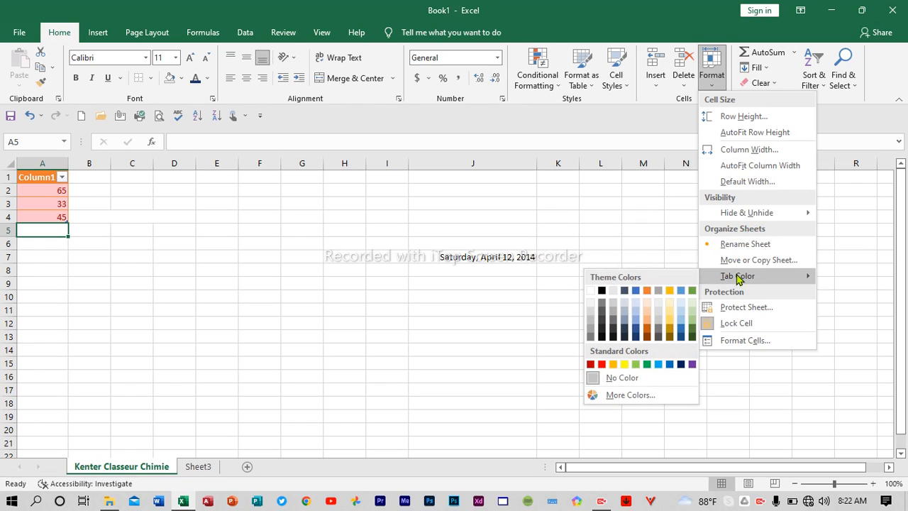
click(906, 81)
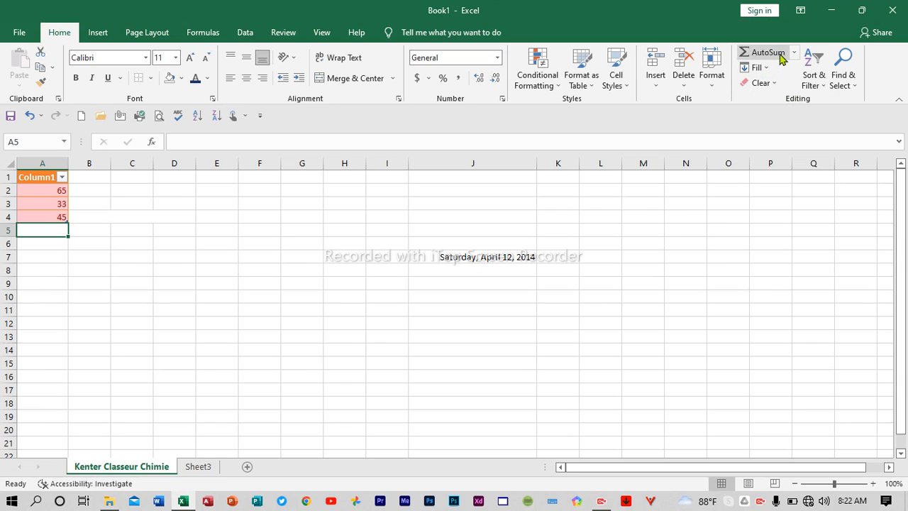
Enter the values 23, 32, 45 and 56 in cells M1 to M4
click(640, 175)
double_click(640, 176)
text(23)
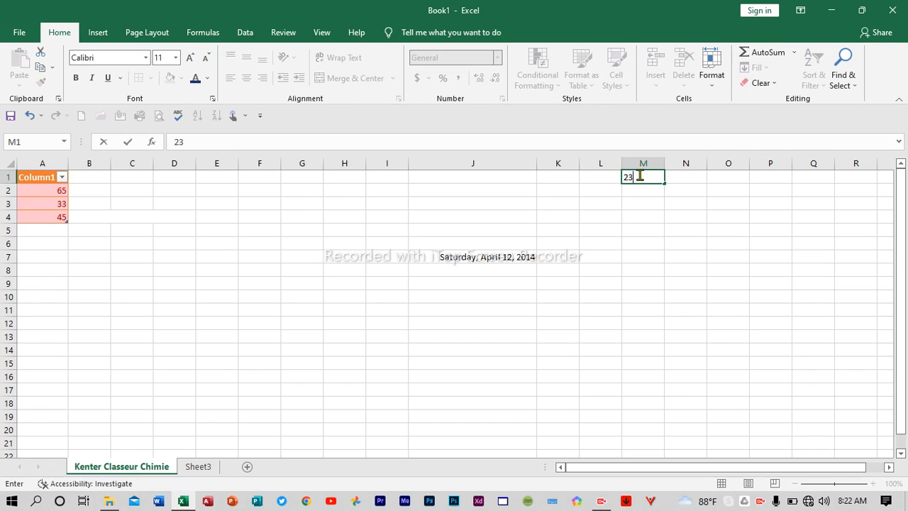
key(Return)
text(32)
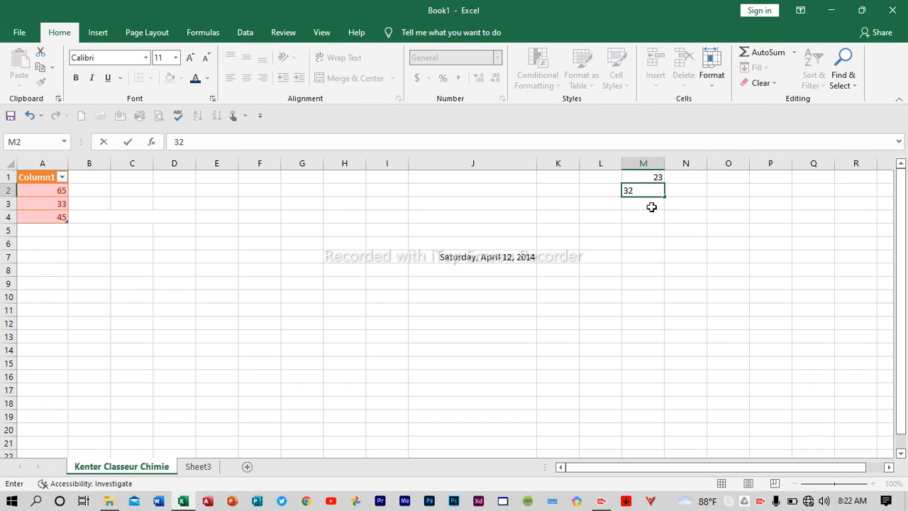
key(Return)
text(45)
key(Return)
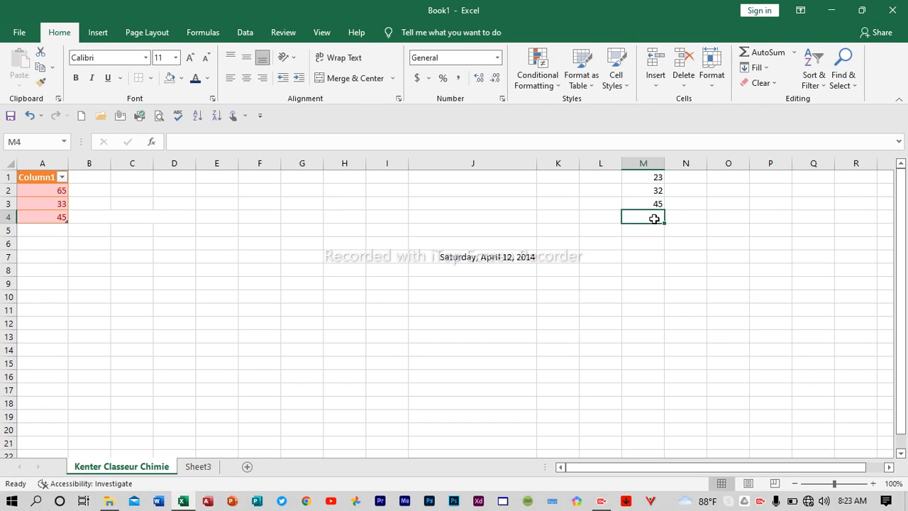
text(56)
key(Return)
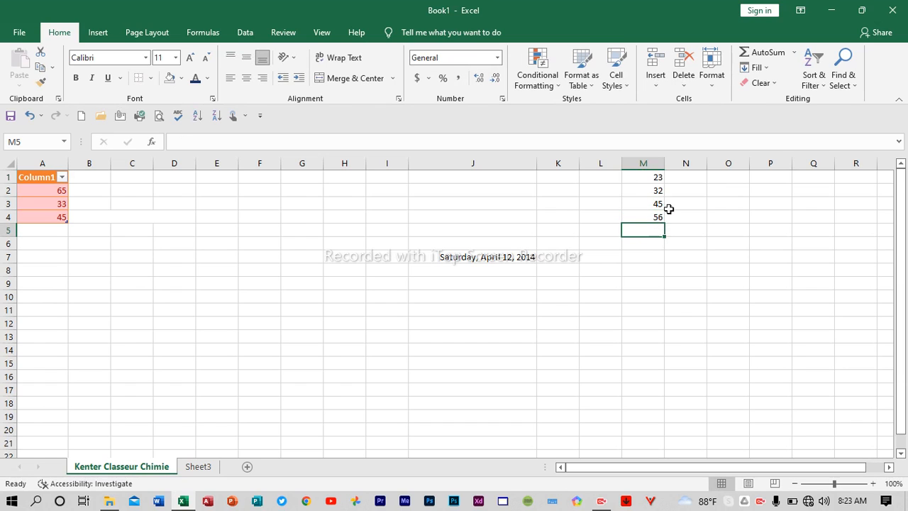
Total M1:M4 in cell M5 with AutoSum and check the resulting formula
click(781, 54)
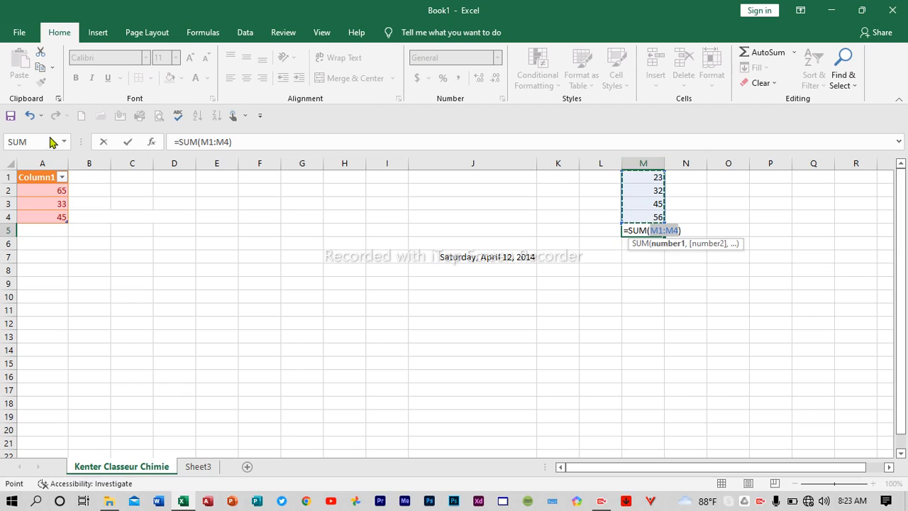
key(Return)
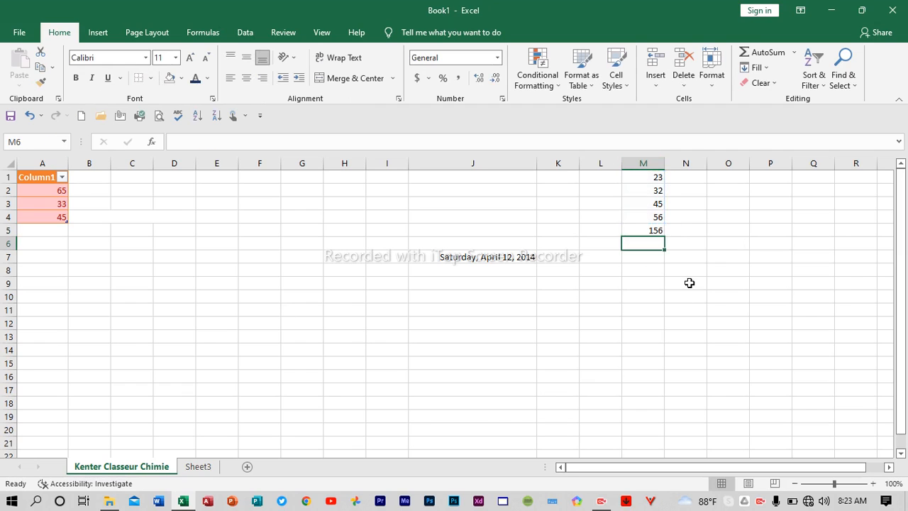
click(646, 228)
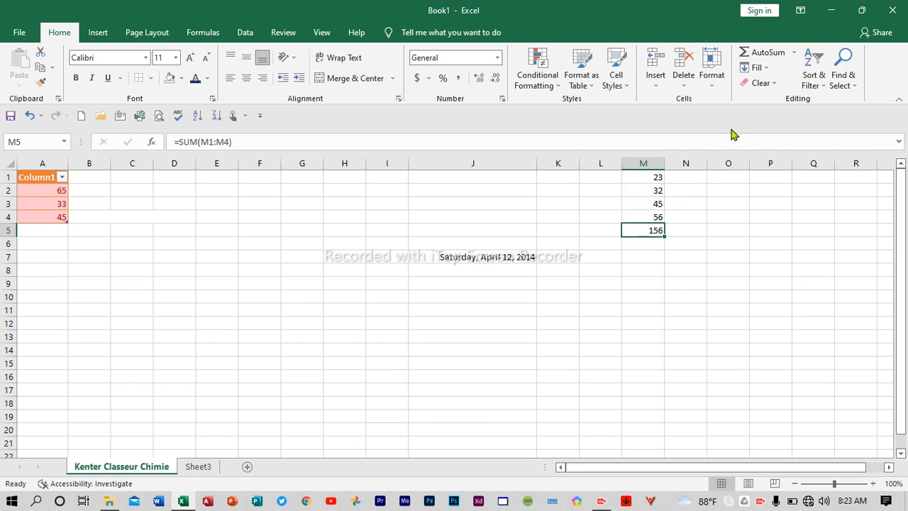
Review the fill, clear, and sort and filter options, including the Custom Sort settings, without applying any
click(759, 67)
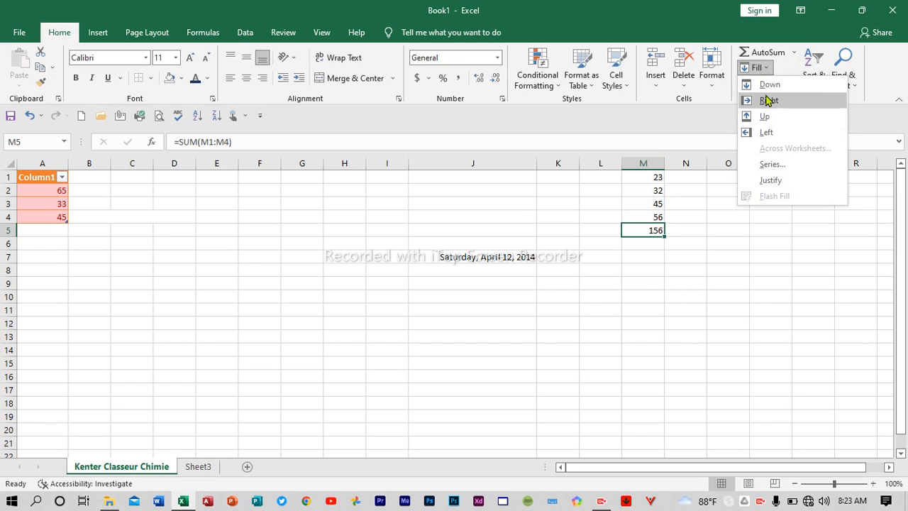
click(770, 257)
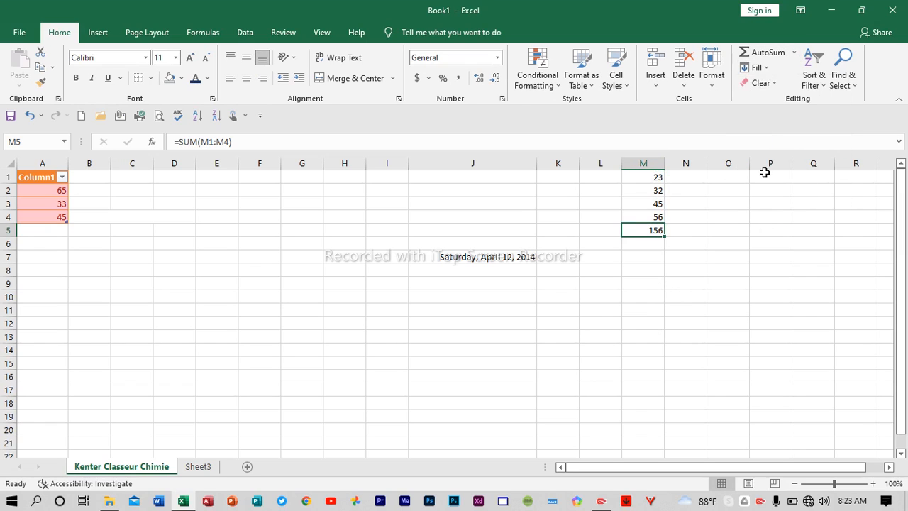
click(763, 83)
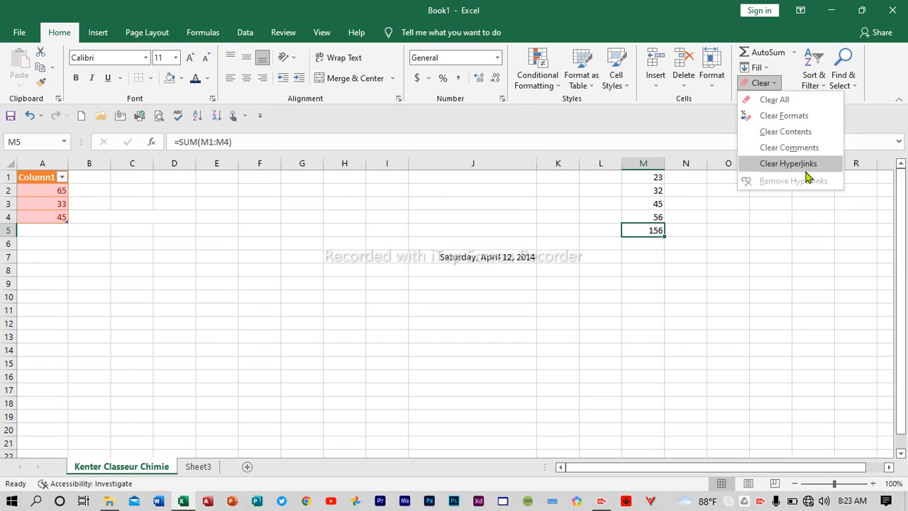
click(775, 228)
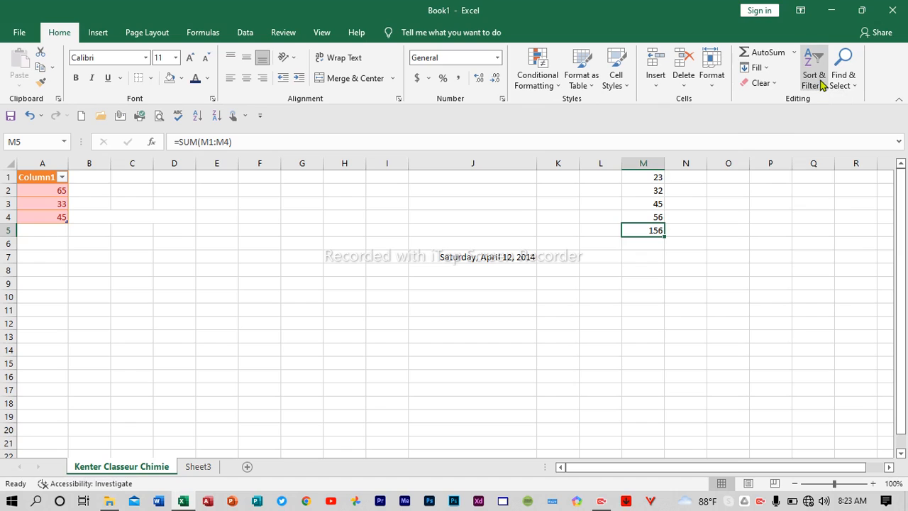
click(823, 88)
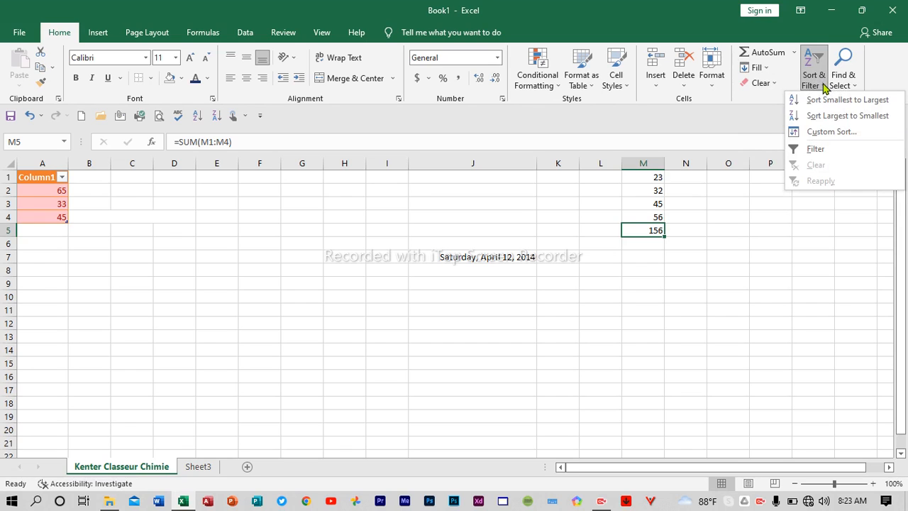
click(827, 135)
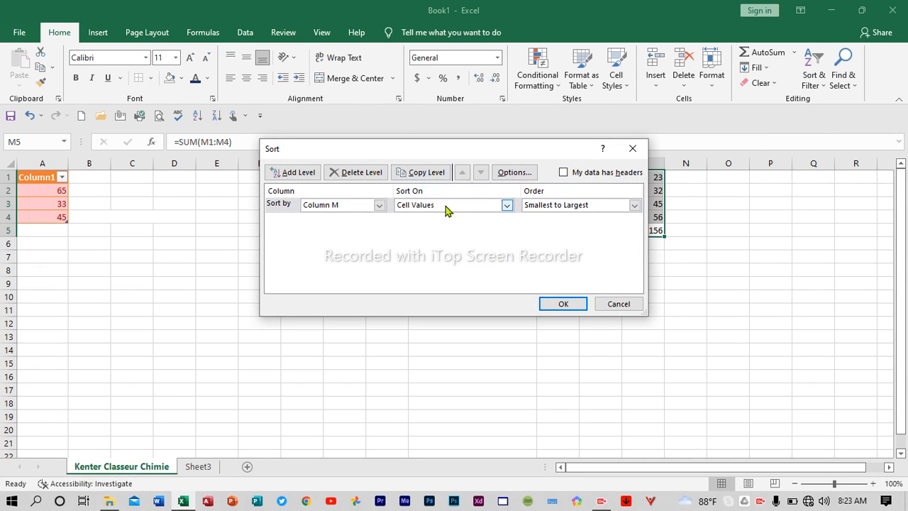
click(633, 150)
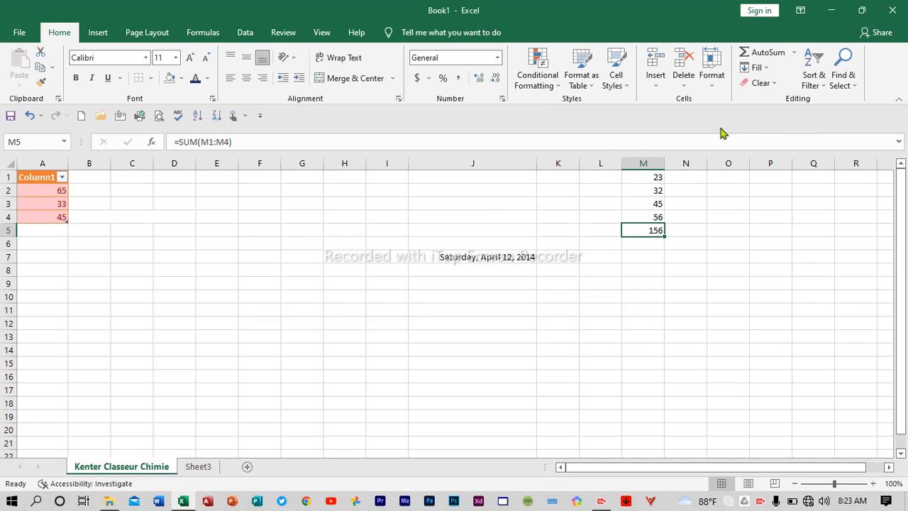
Examine the Find and Replace settings and the Go To dialog, closing each without running it
click(841, 80)
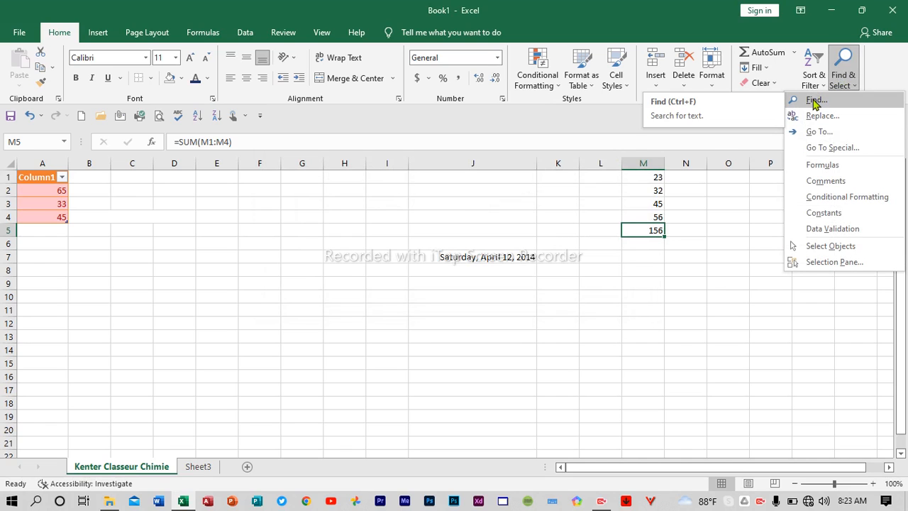
click(815, 102)
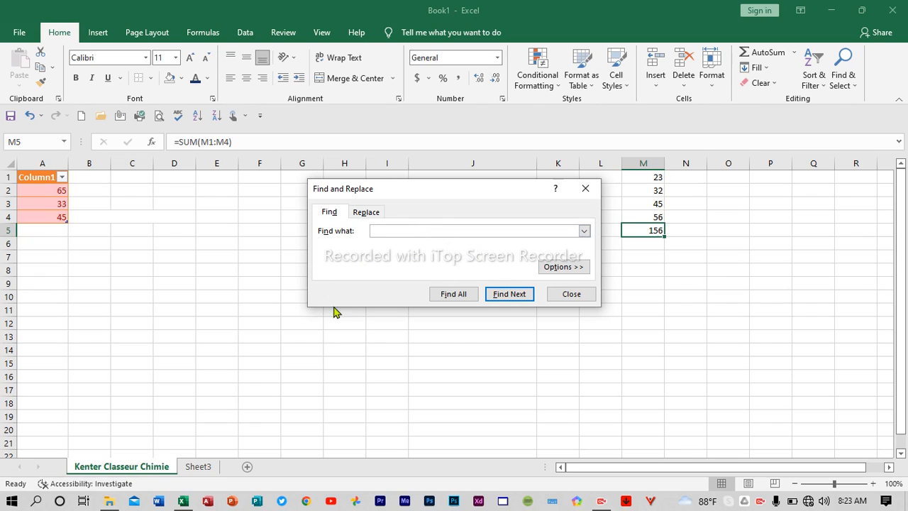
click(366, 212)
click(585, 189)
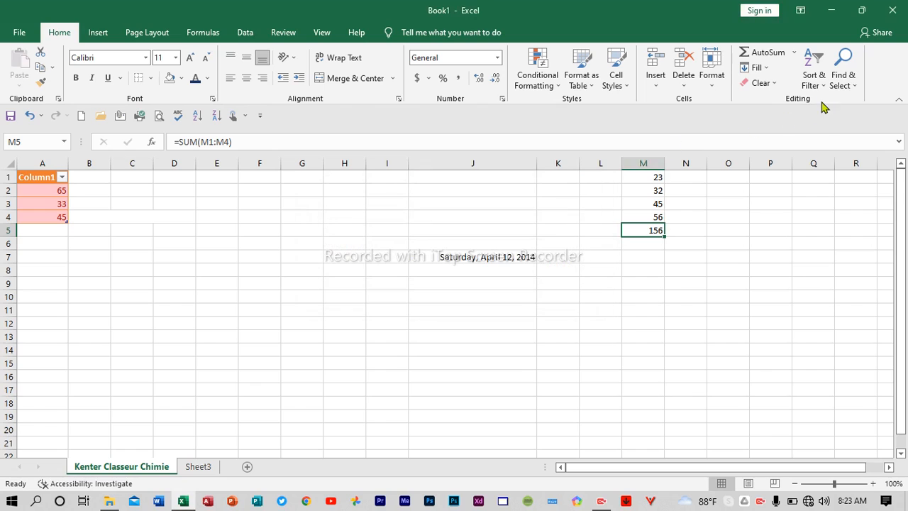
click(842, 71)
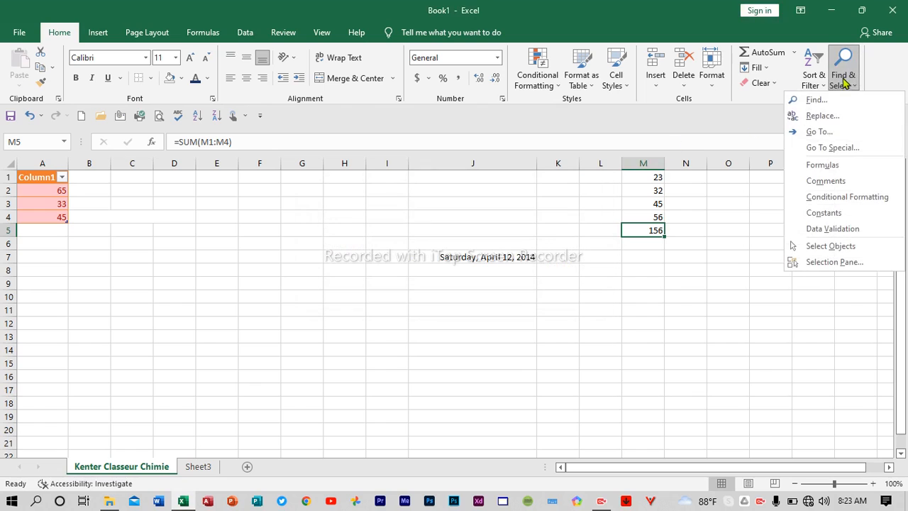
click(821, 132)
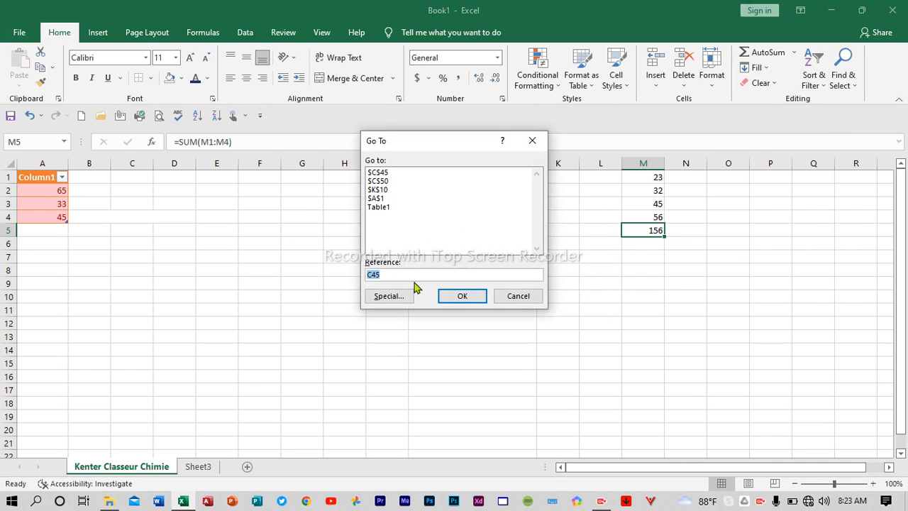
click(537, 150)
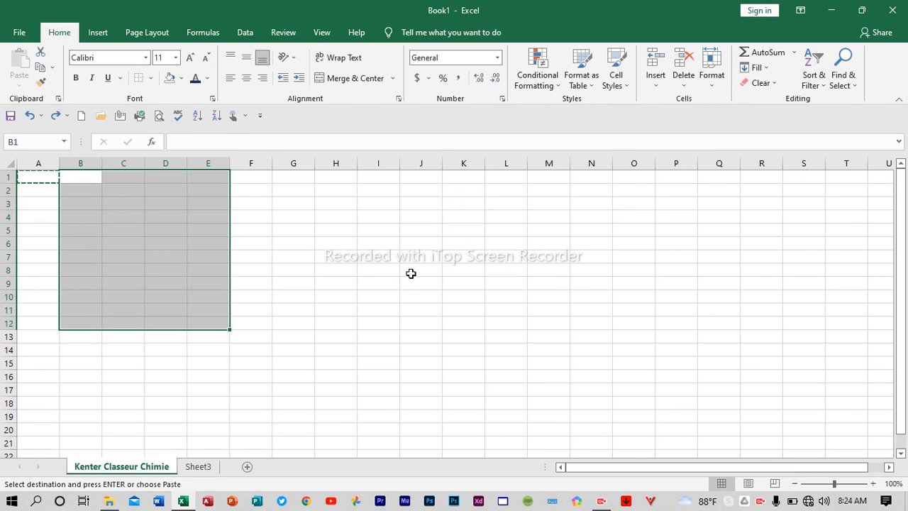
Enter the column headings nom, prenom and date in cells A1, B1 and C1
double_click(244, 246)
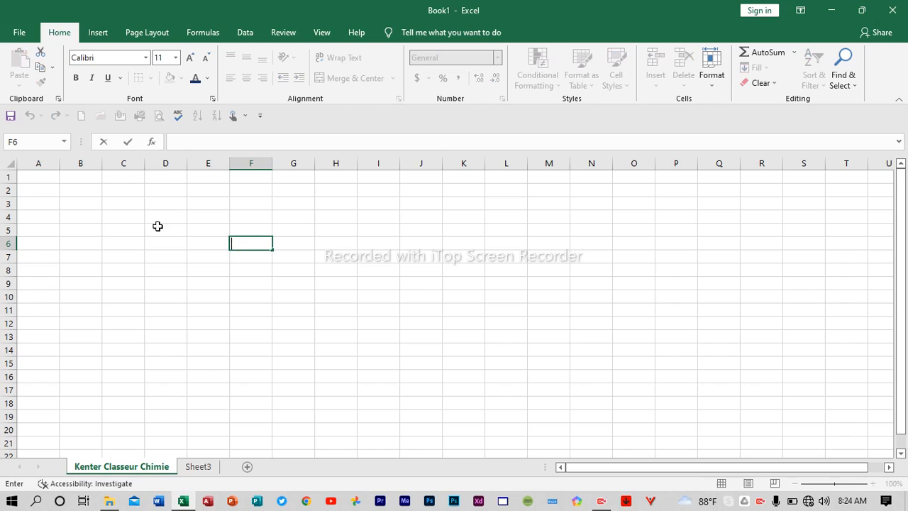
click(30, 177)
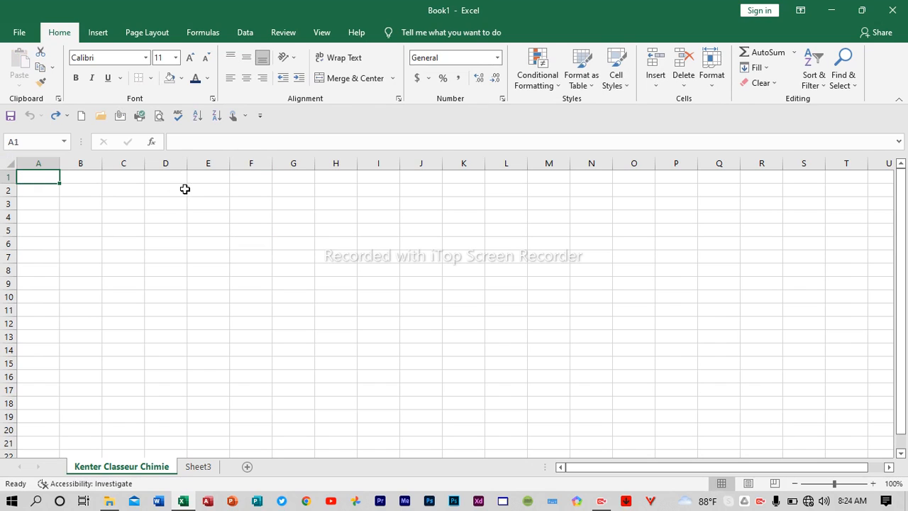
text(nom)
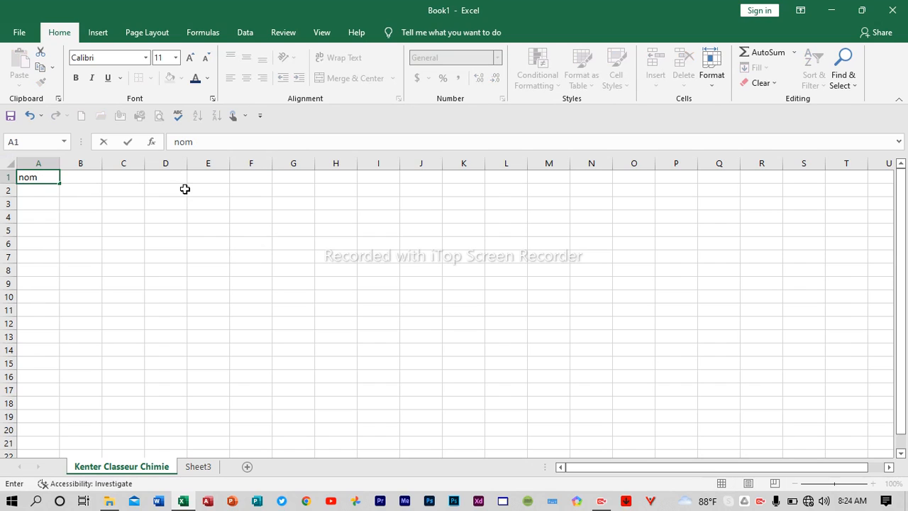
key(Tab)
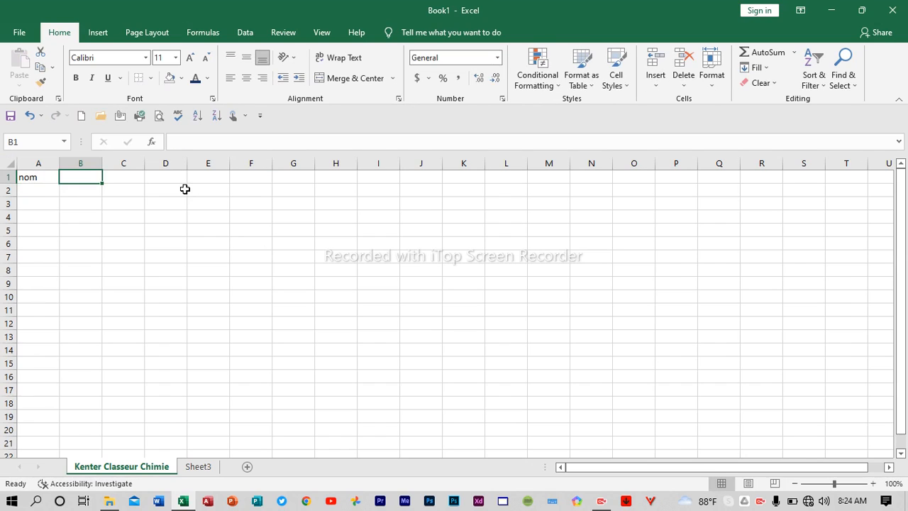
text(p)
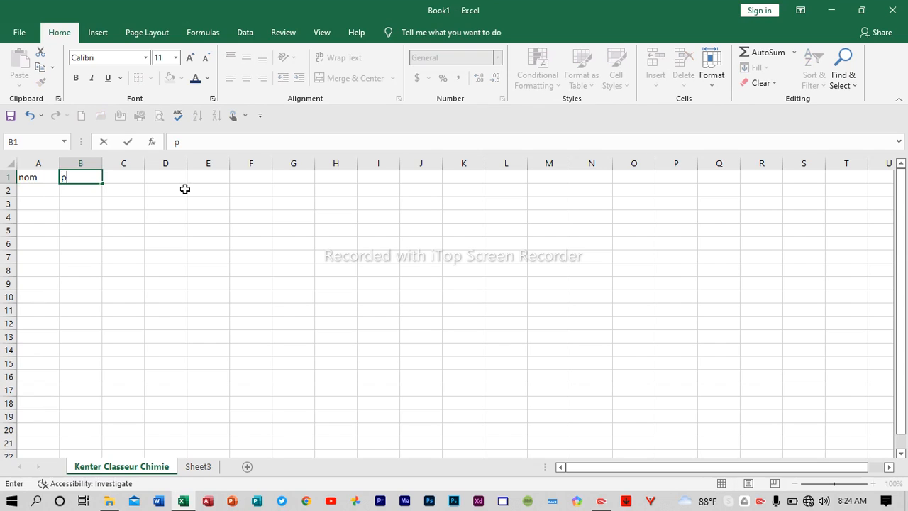
text(renom)
key(Tab)
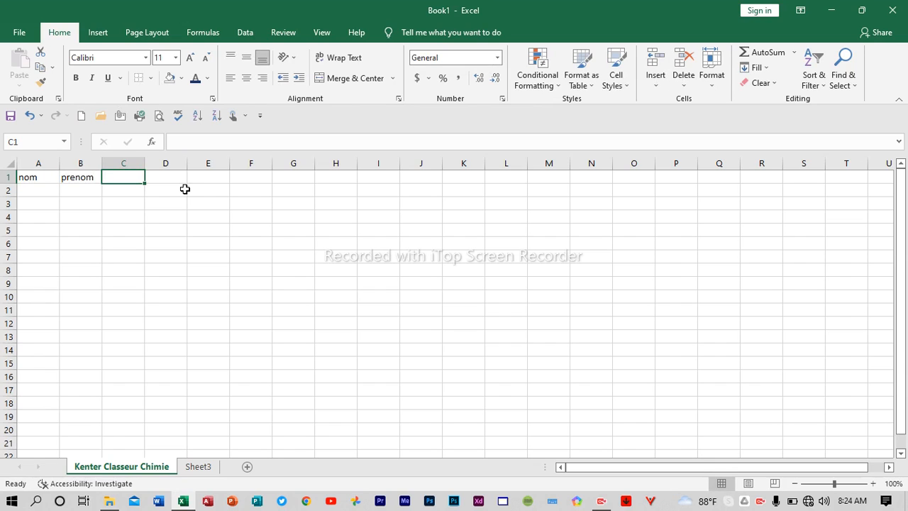
text(date)
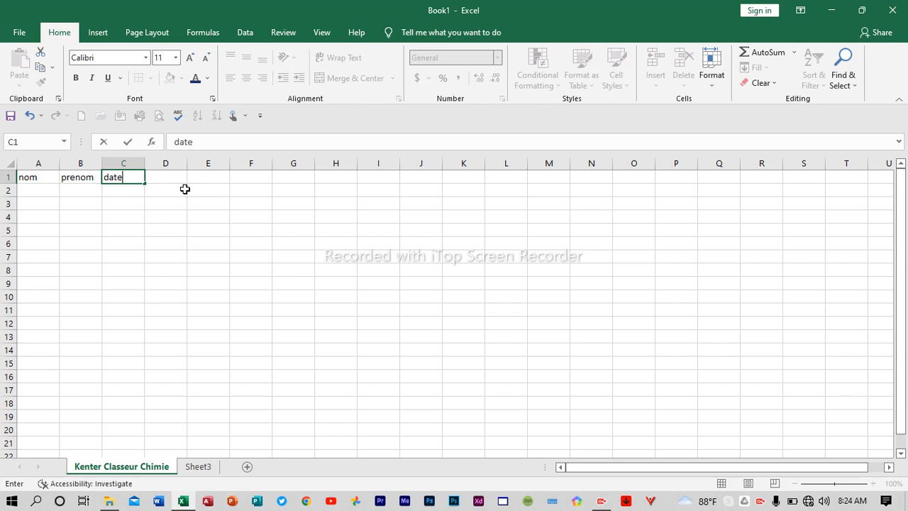
key(Return)
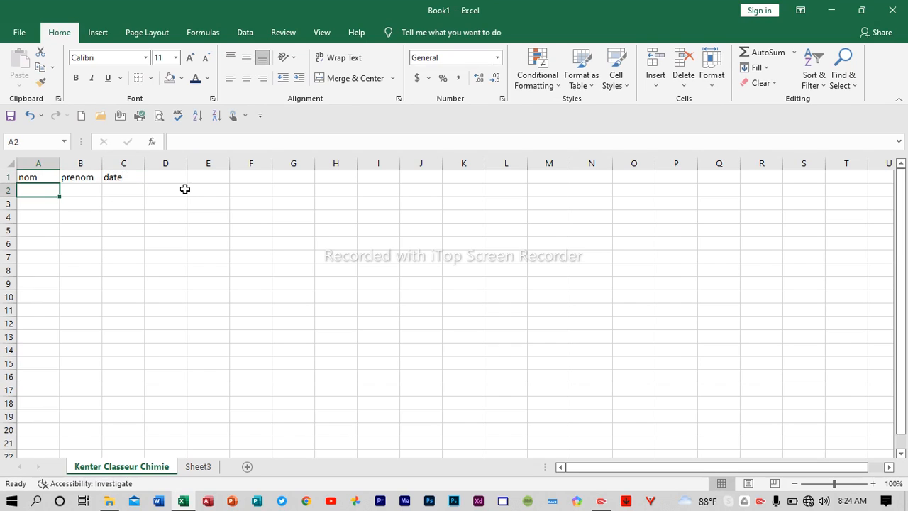
Enter the first person's last name and first name in A2 and B2, and the date 22-mar in C2
text(Jean)
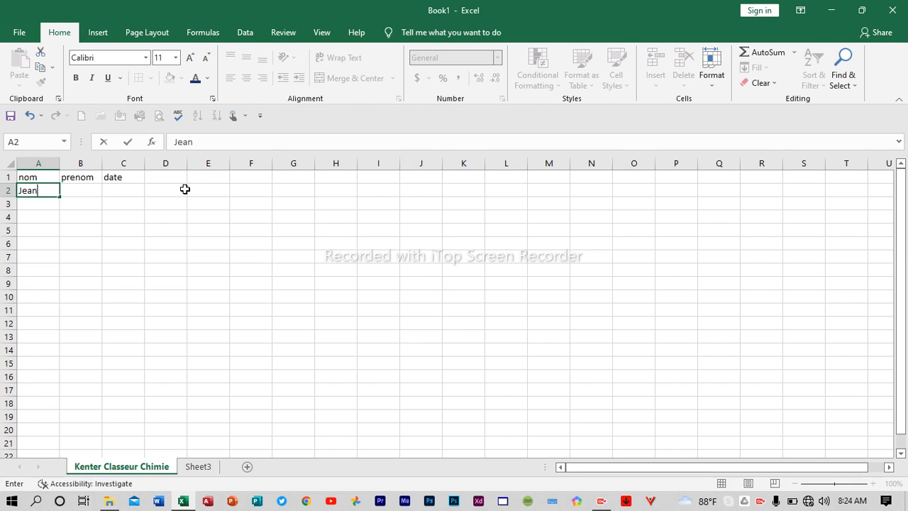
key(Tab)
text(samue)
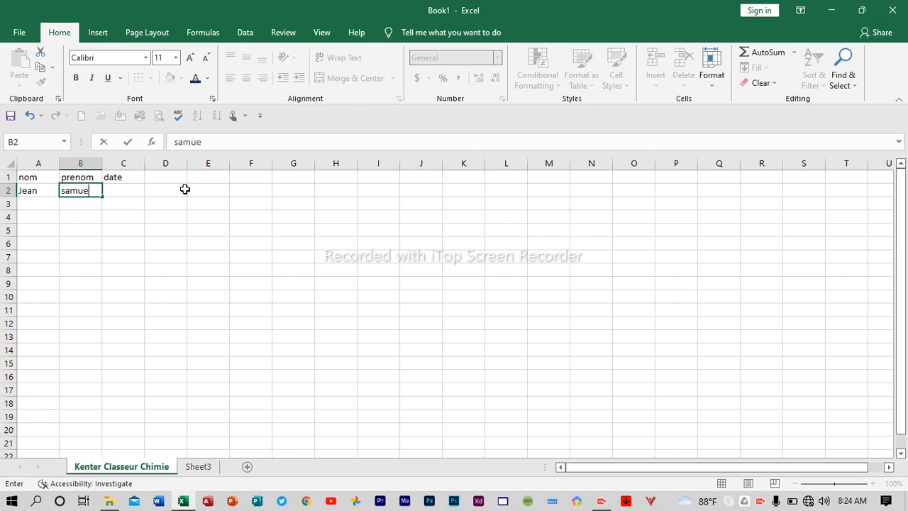
key(Tab)
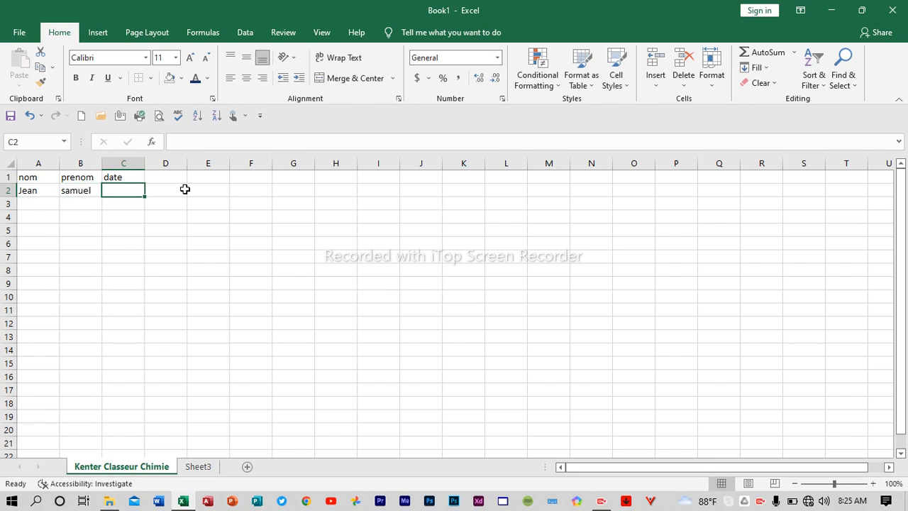
text(22)
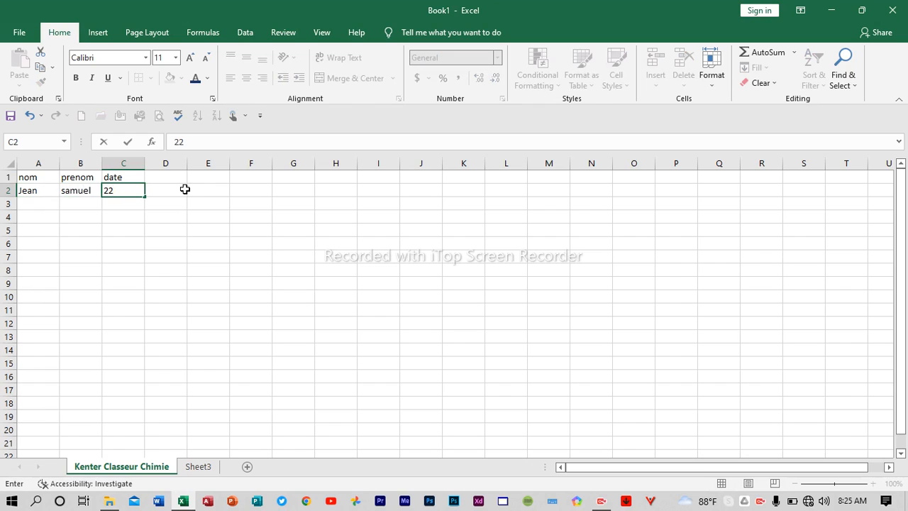
text(-mar)
key(Return)
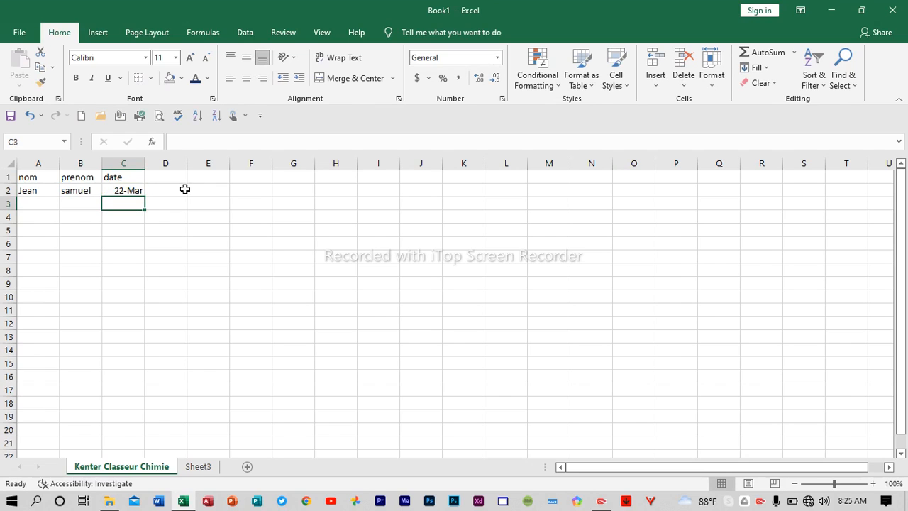
Check the full date stored in cell C2 and widen the date column
key(Up)
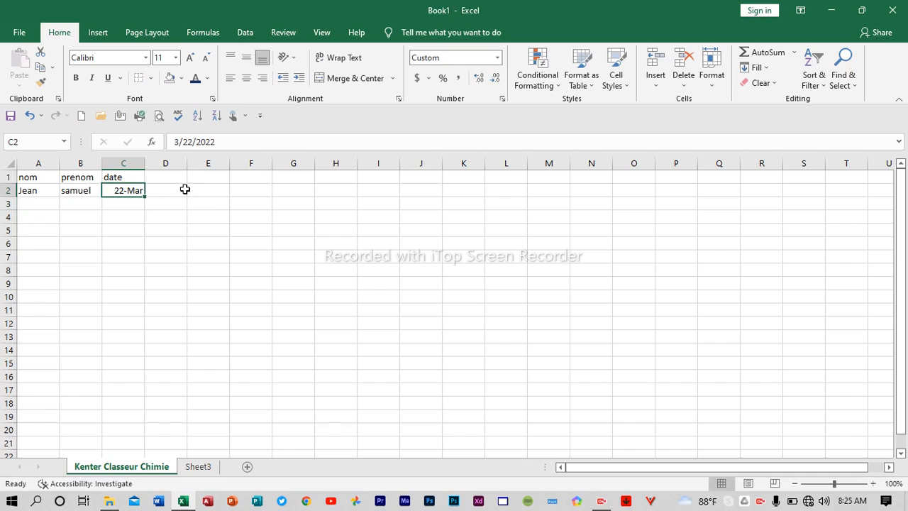
click(225, 141)
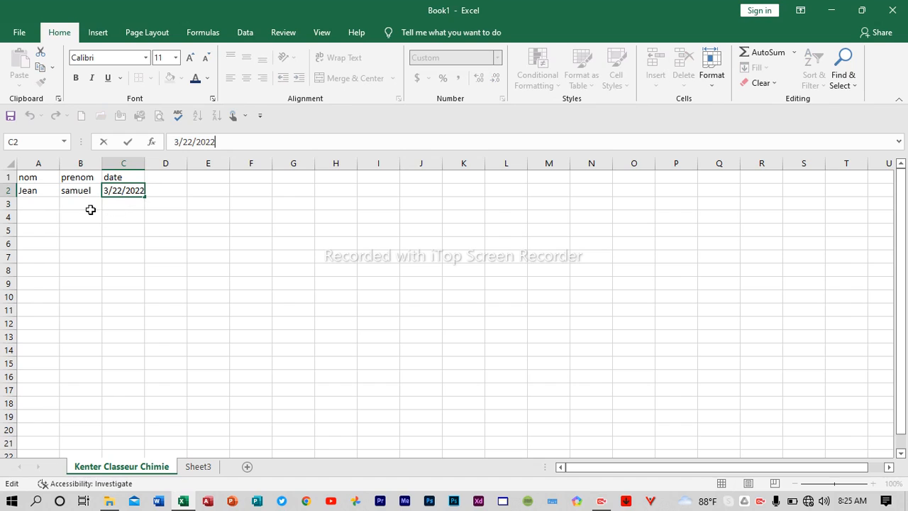
click(57, 205)
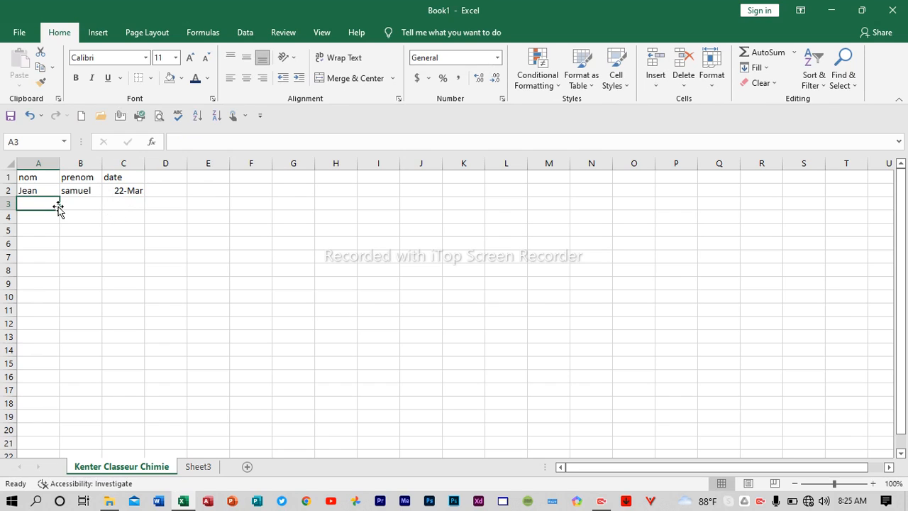
click(124, 190)
drag(144, 163, 179, 164)
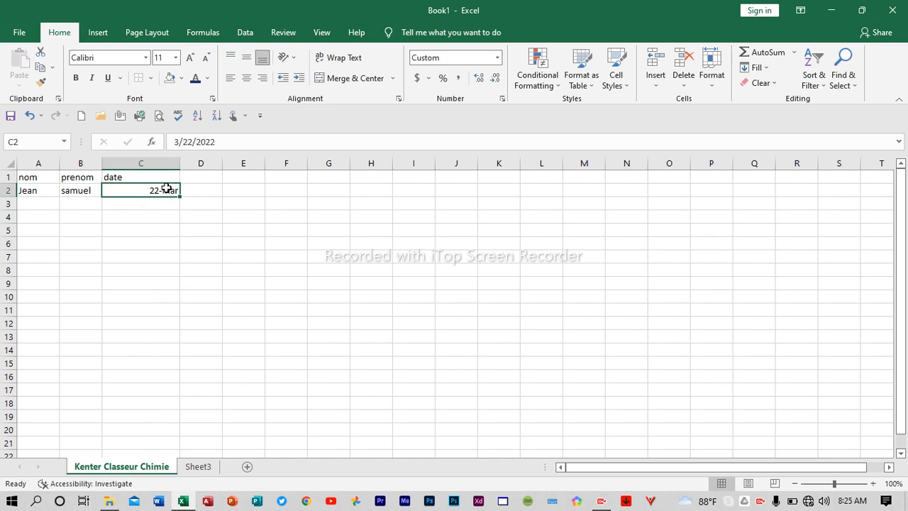
Re-enter the date in cell C2 with its year, as 22-mar-2022
click(217, 143)
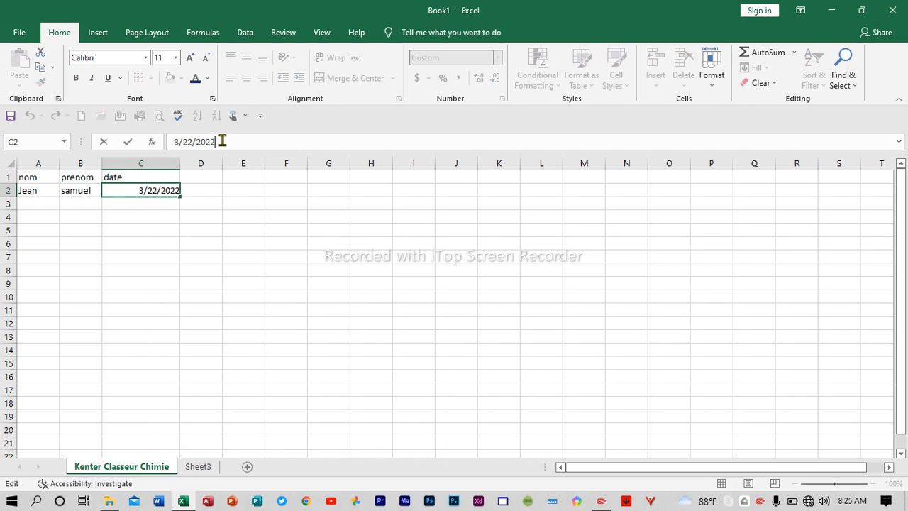
key(Return)
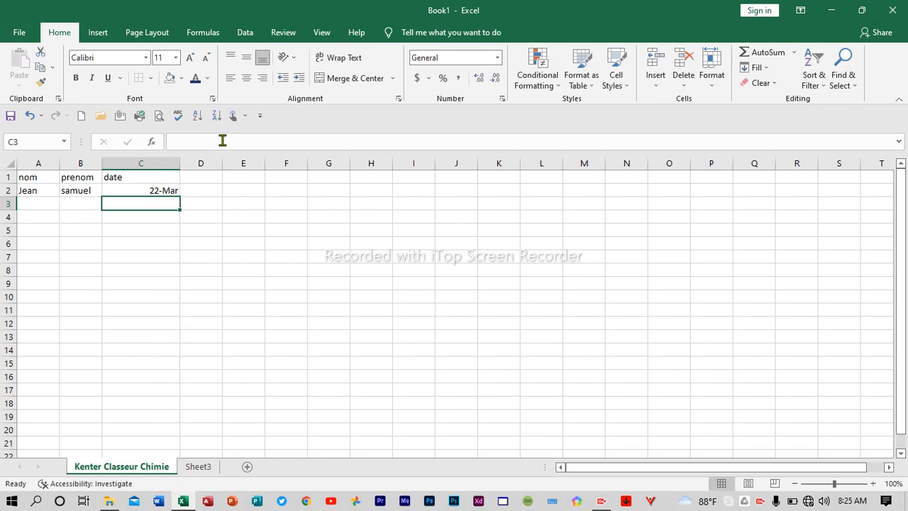
double_click(171, 192)
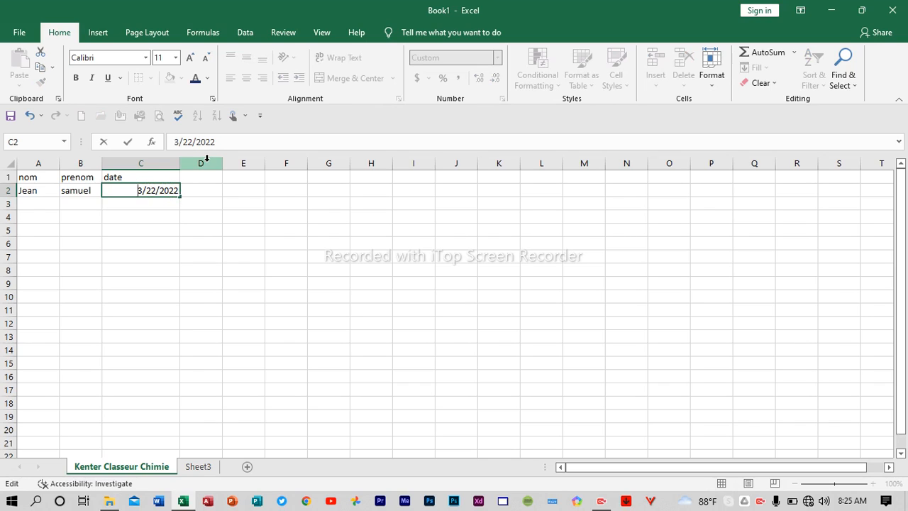
click(153, 214)
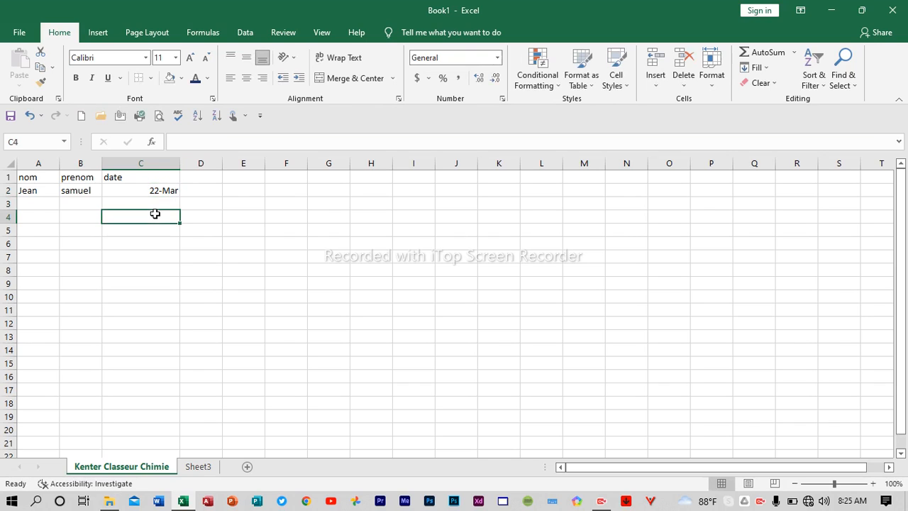
click(142, 190)
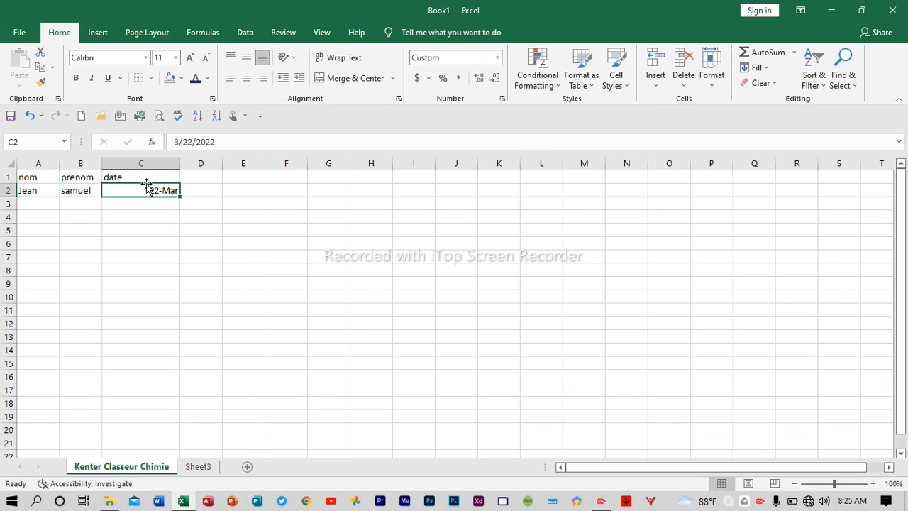
click(219, 142)
drag(219, 142, 91, 138)
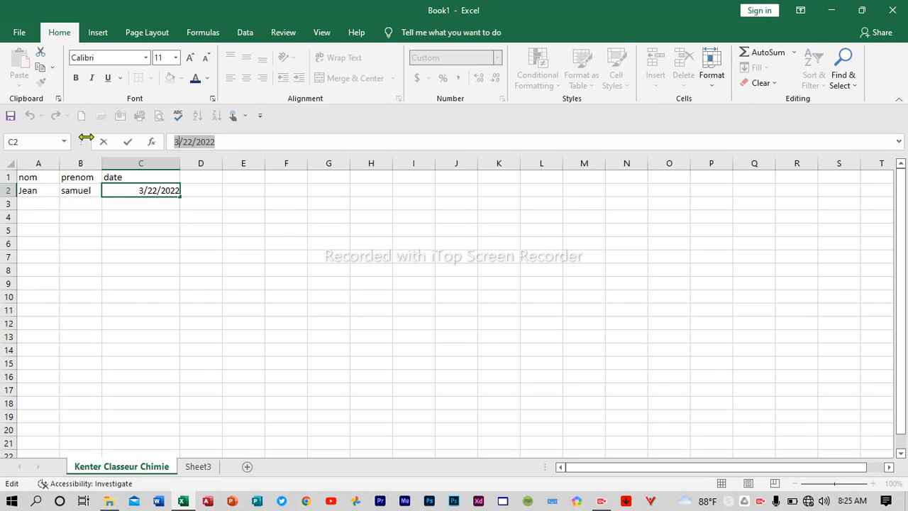
text(22)
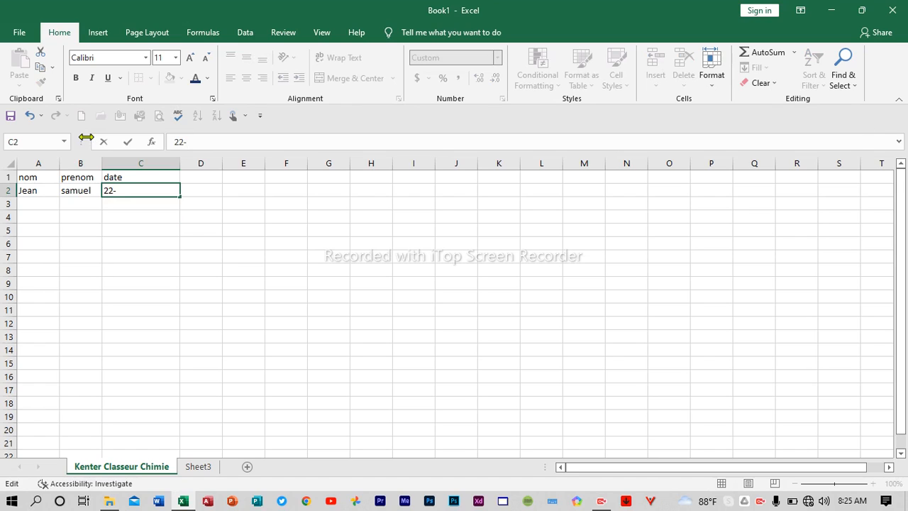
text(-mar-2022)
key(Return)
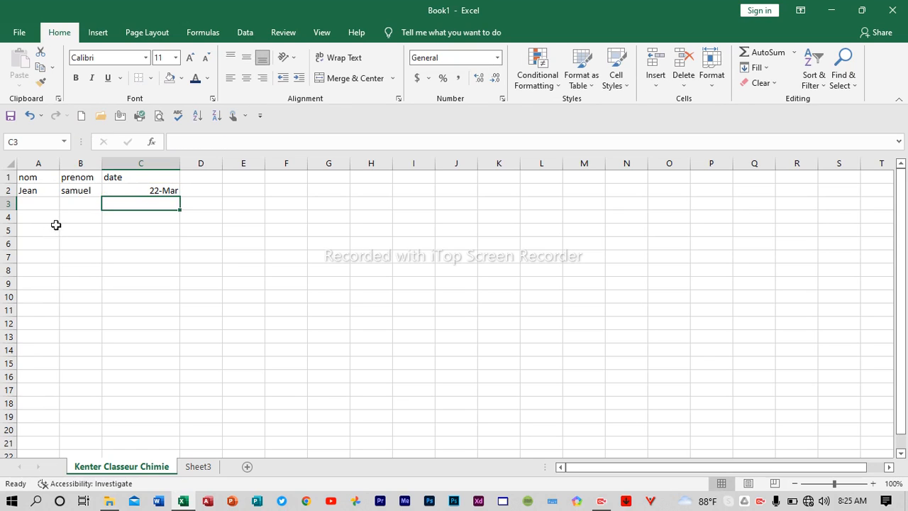
Apply the custom number format d-mmm-yy to the date in cell C2
click(148, 190)
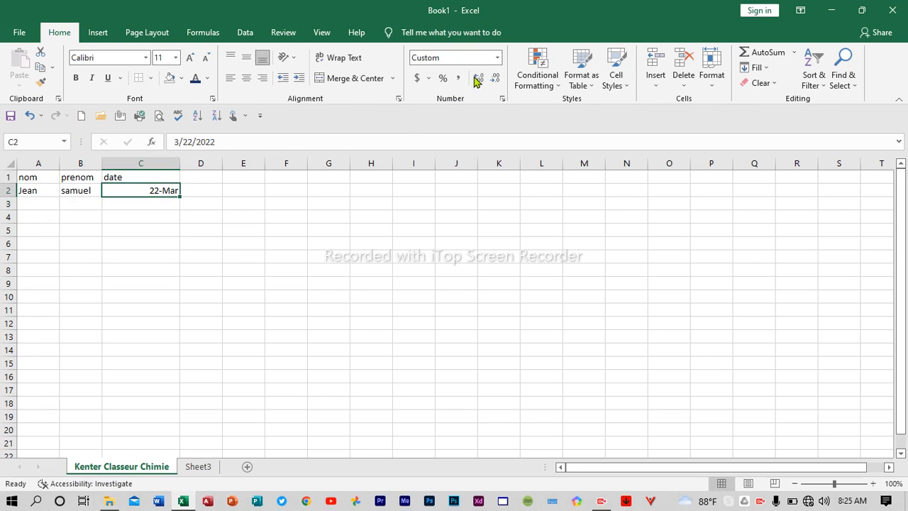
click(501, 98)
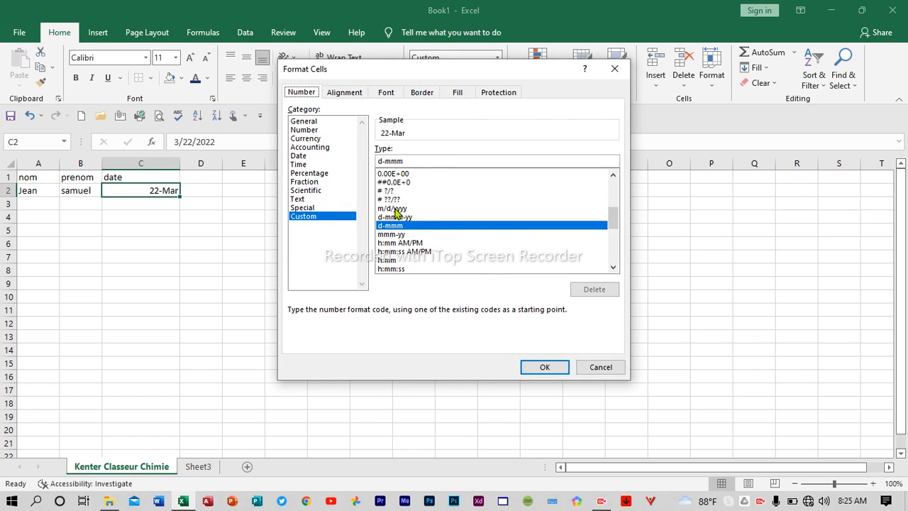
click(392, 217)
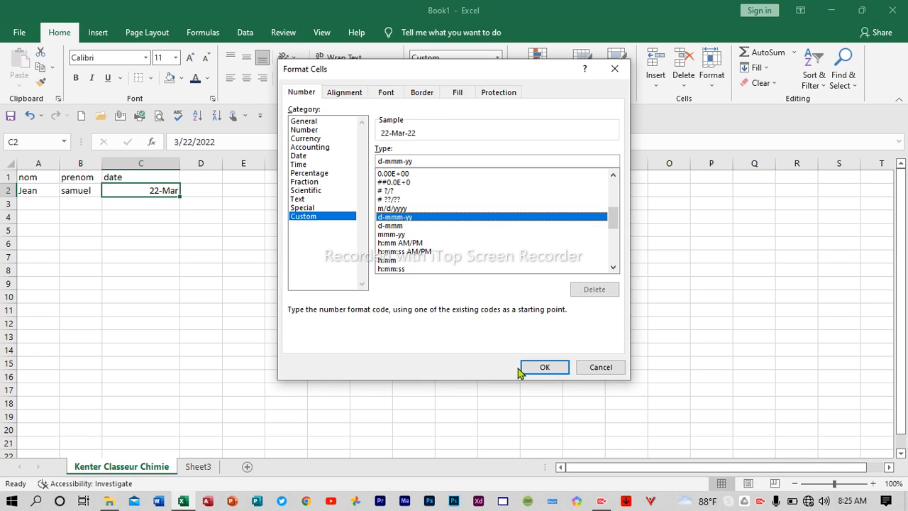
click(542, 367)
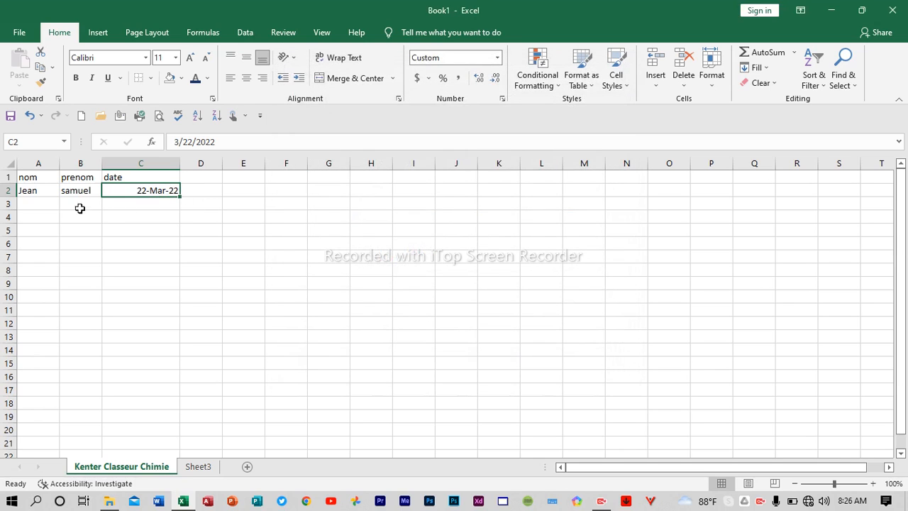
Fill row 3 with the second person's last name and first name and the date 03-apr-2004
click(50, 206)
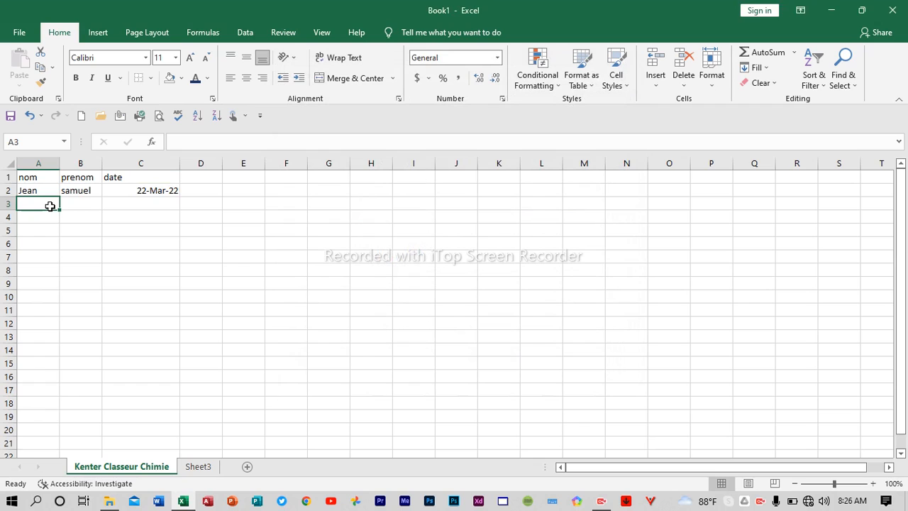
text(Robert)
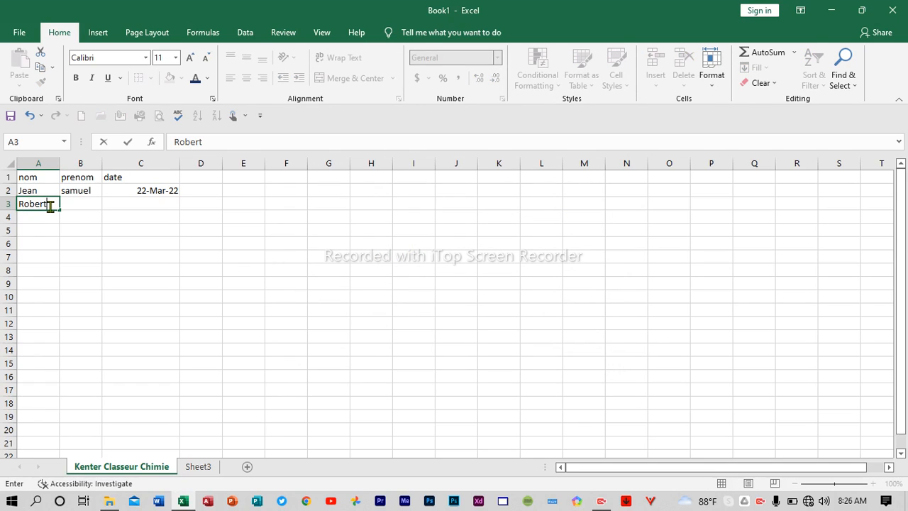
key(Tab)
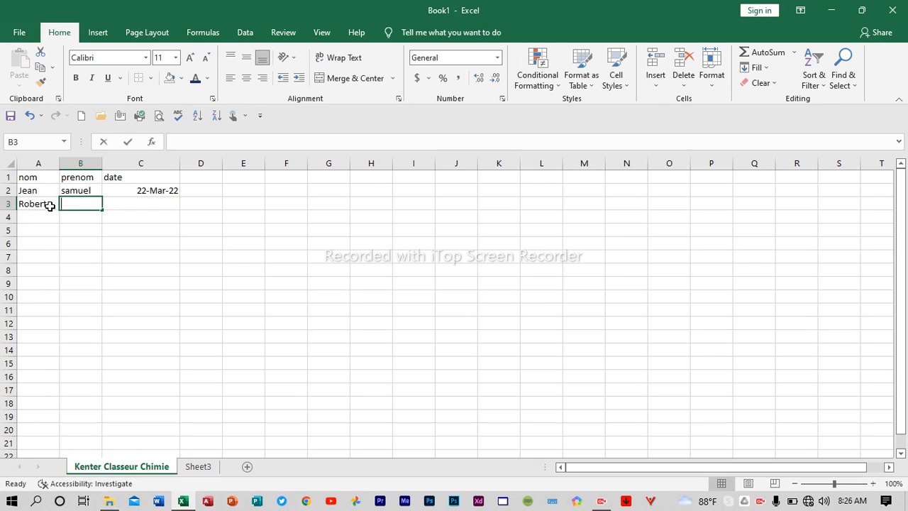
text(jude)
key(Tab)
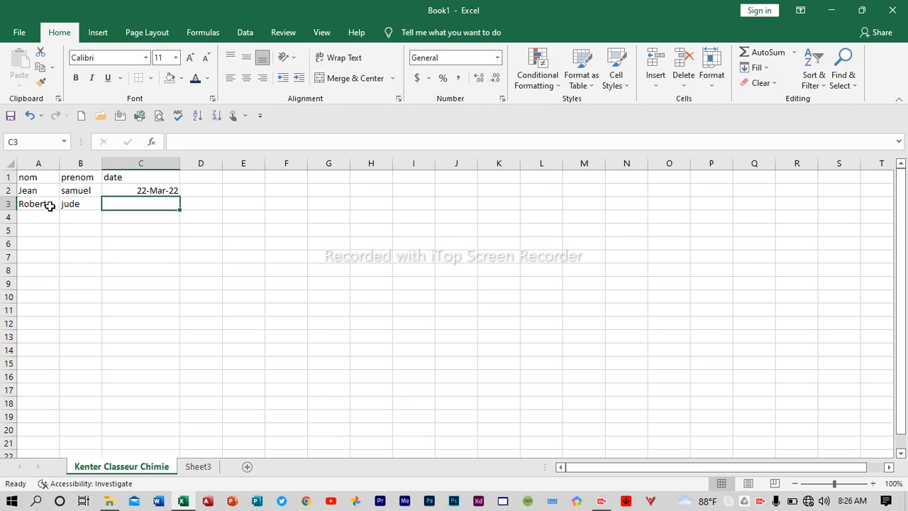
text(03)
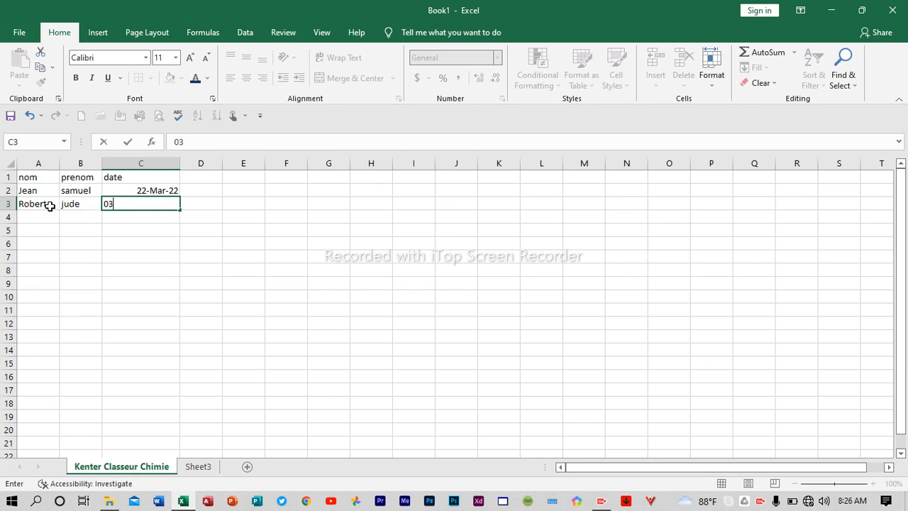
text(-apr-2004)
key(Return)
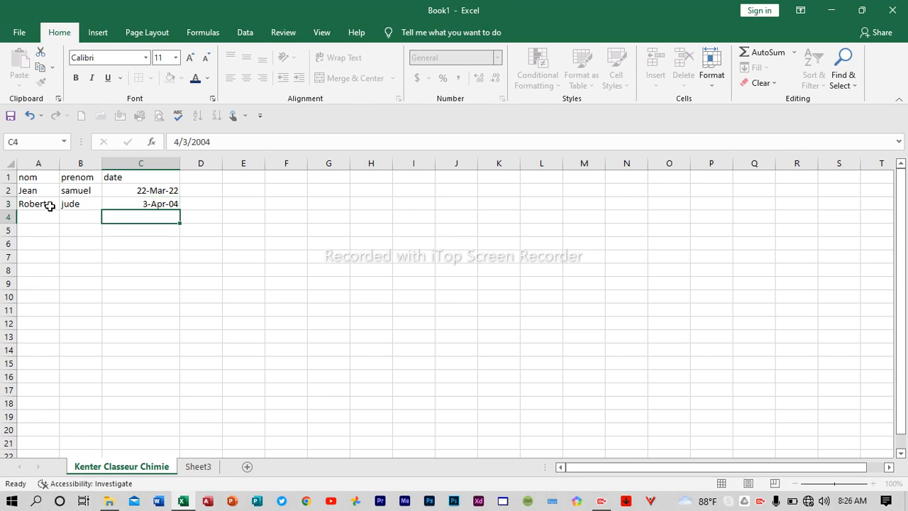
Fill row 4 with the third person's last name and first name and the date 23-juillet-2005
key(Left)
key(Left)
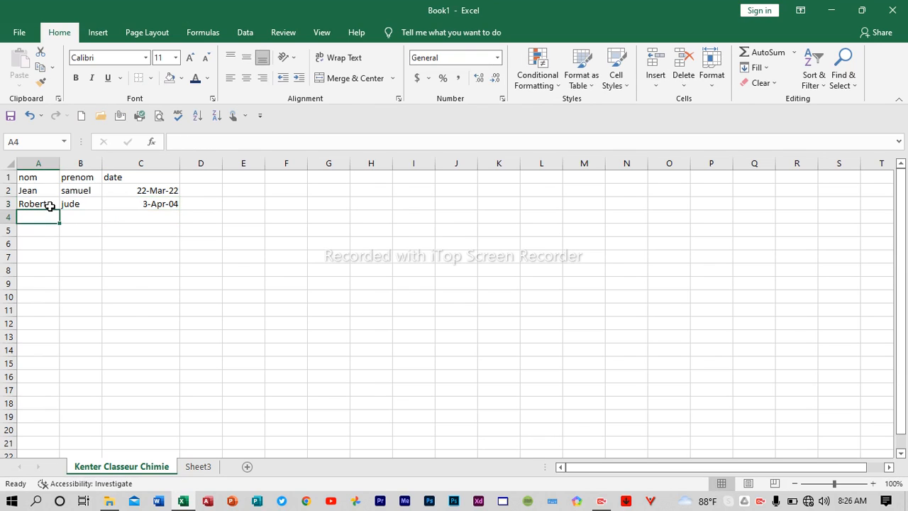
text(mari)
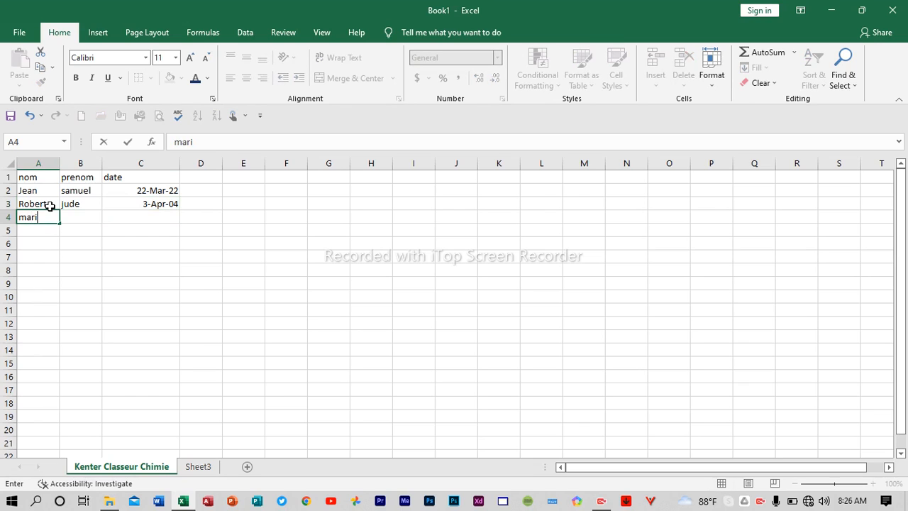
text(e)
key(Tab)
text(ange)
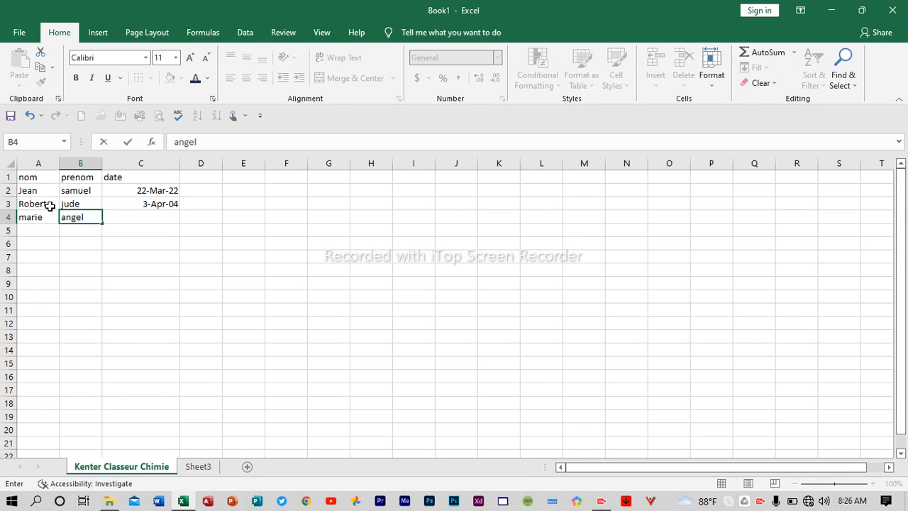
key(Tab)
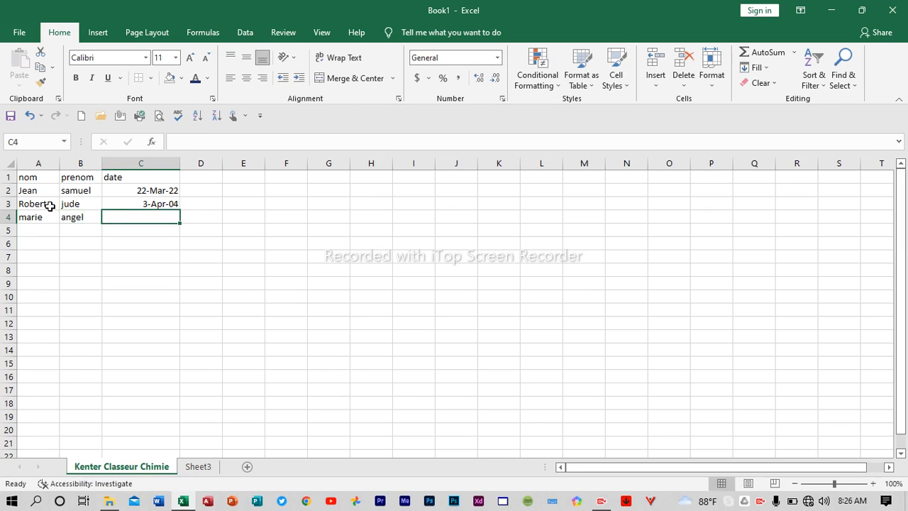
text(23-)
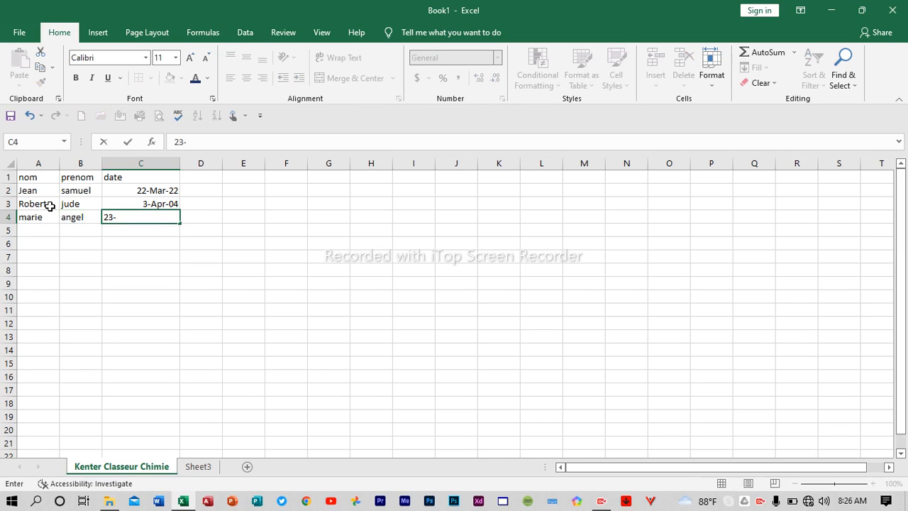
text(juillet-200)
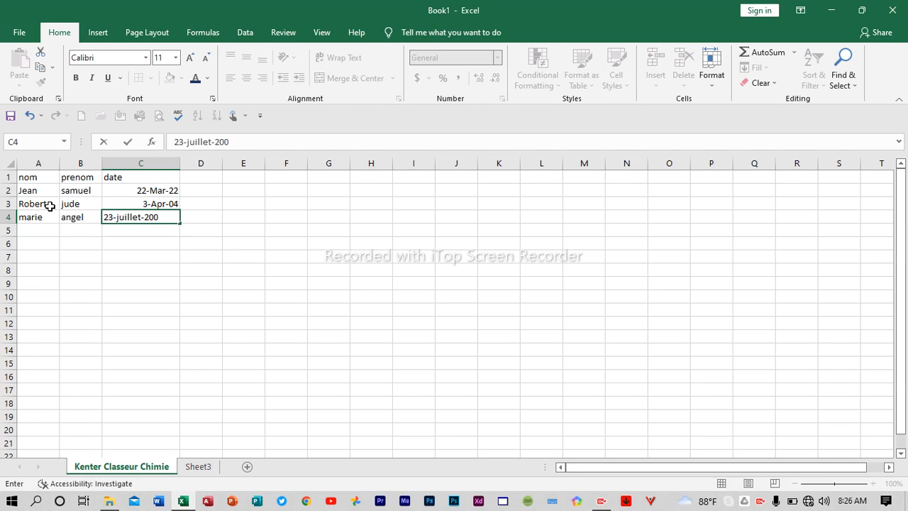
text(5)
key(Return)
Correct the date in cell C4 to 23-jul-2005
key(Left)
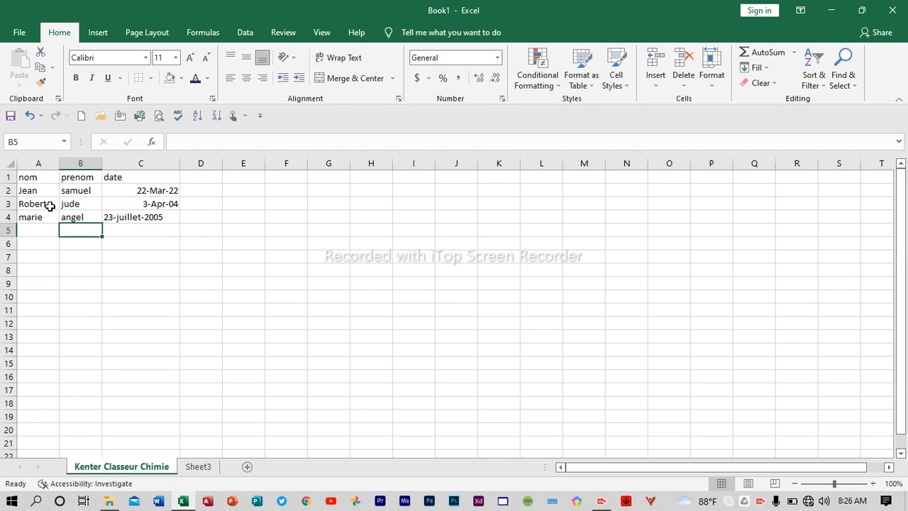
key(Right)
key(Up)
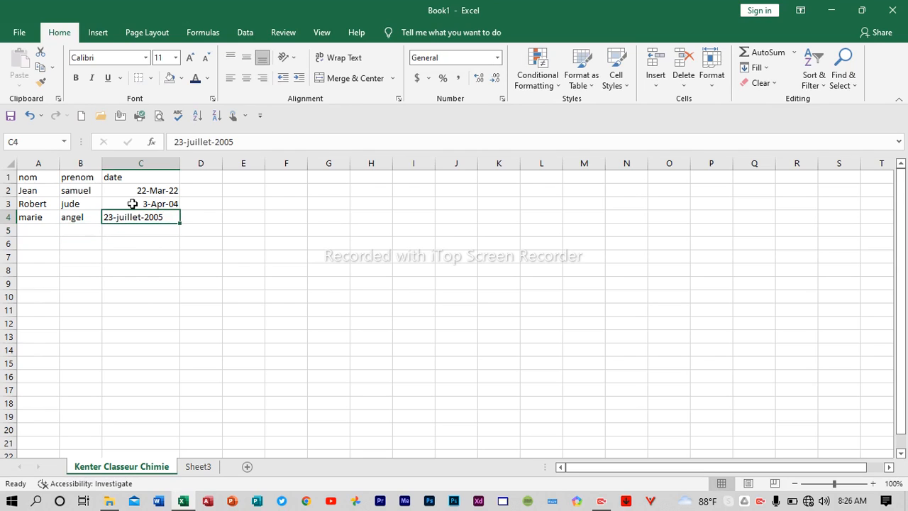
click(212, 142)
click(212, 142)
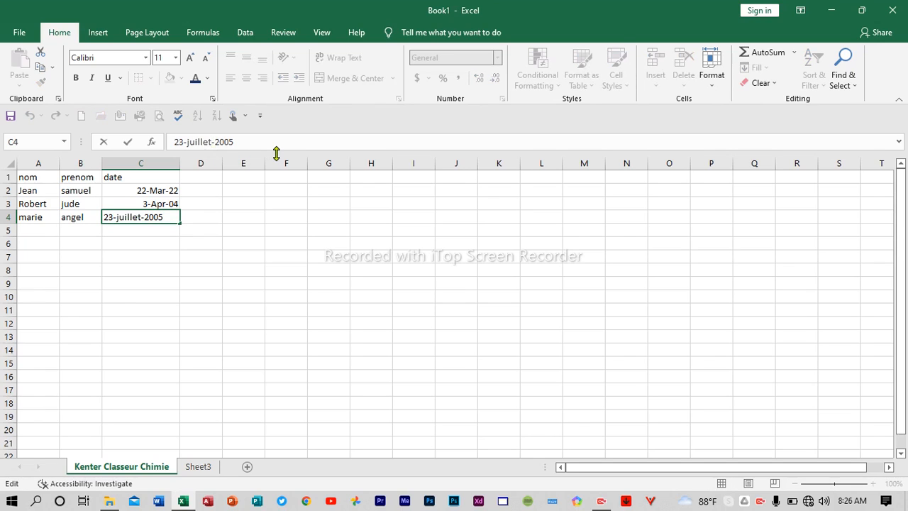
key(BackSpace)
key(BackSpace)
key(BackSpace)
key(BackSpace)
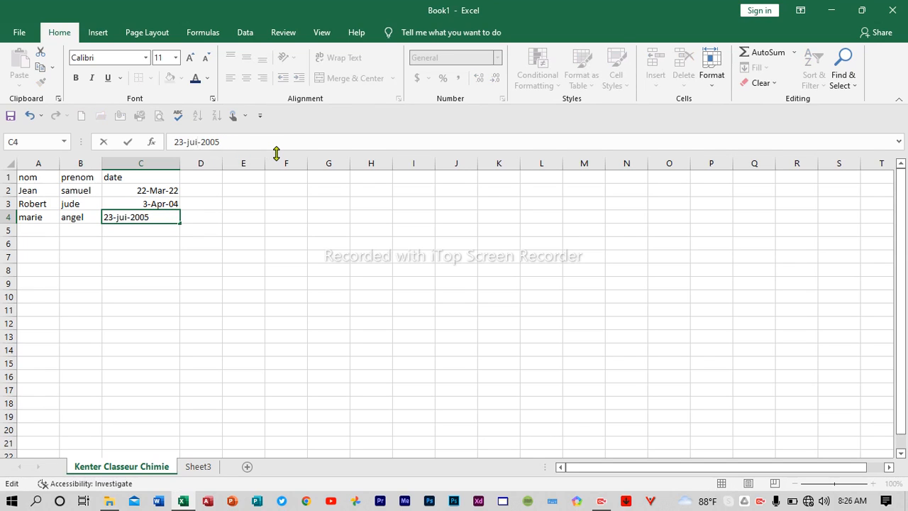
key(BackSpace)
text(l)
key(Return)
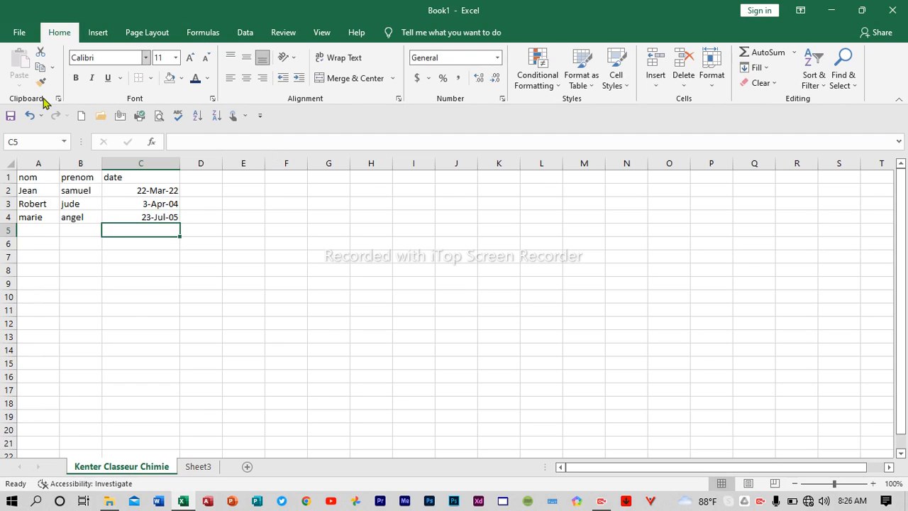
Fill row 5 with the fourth person's last name and first name and the date 24-dec-2006
click(44, 228)
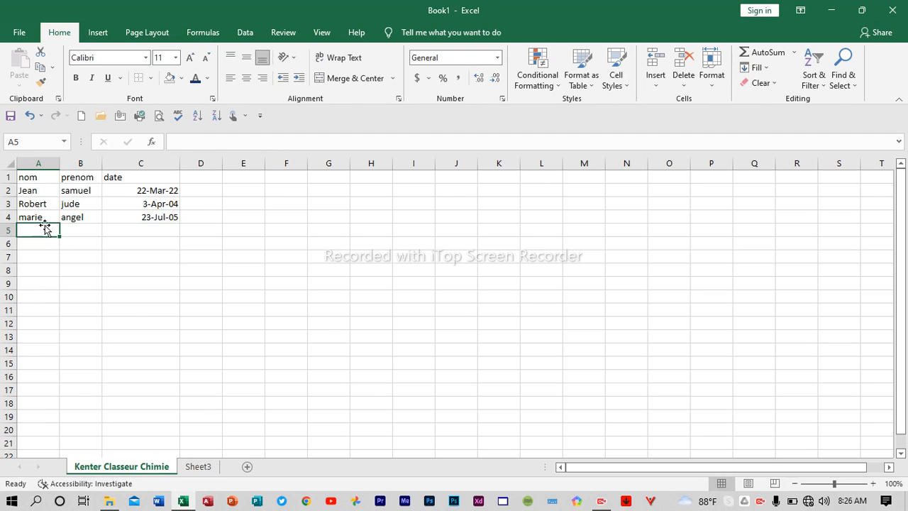
text(Marceli)
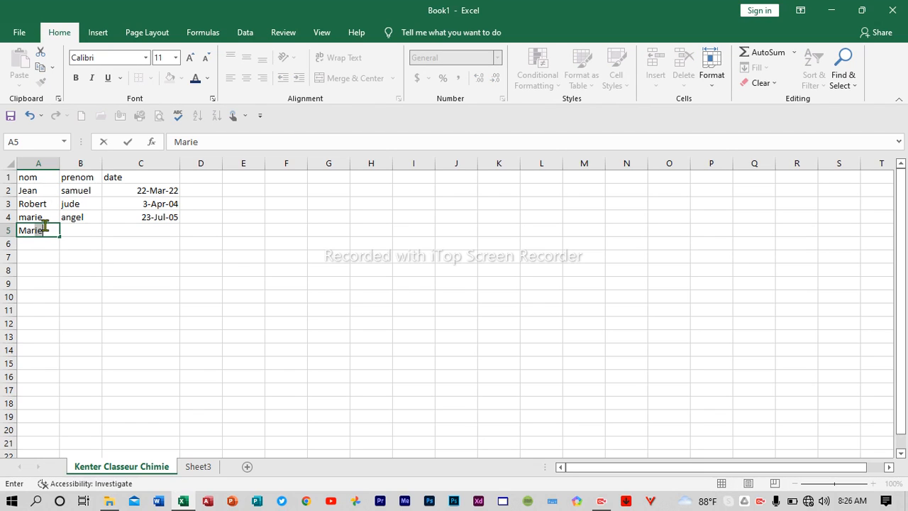
text(n)
key(Tab)
text(Rood)
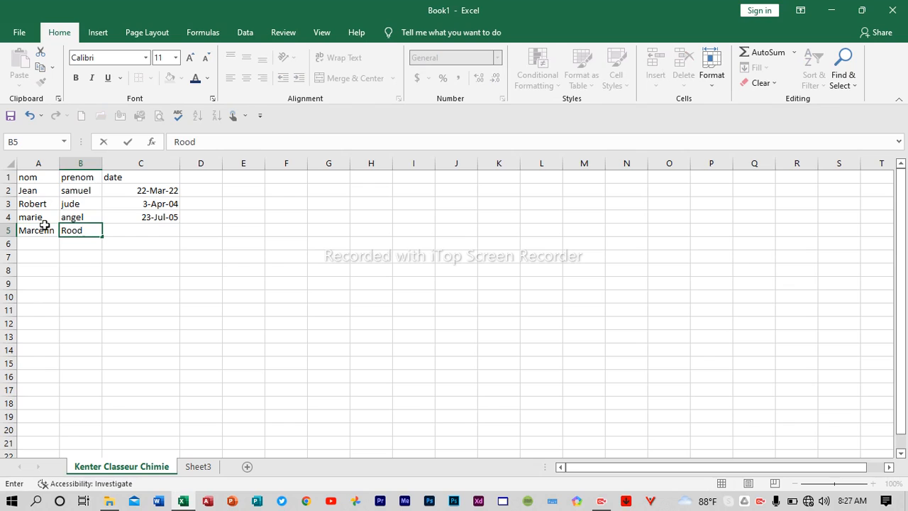
key(Tab)
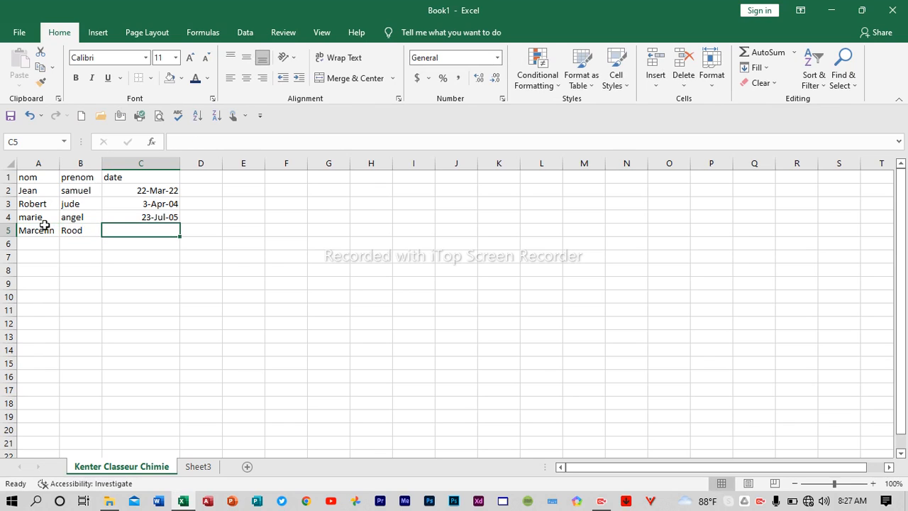
text(24-)
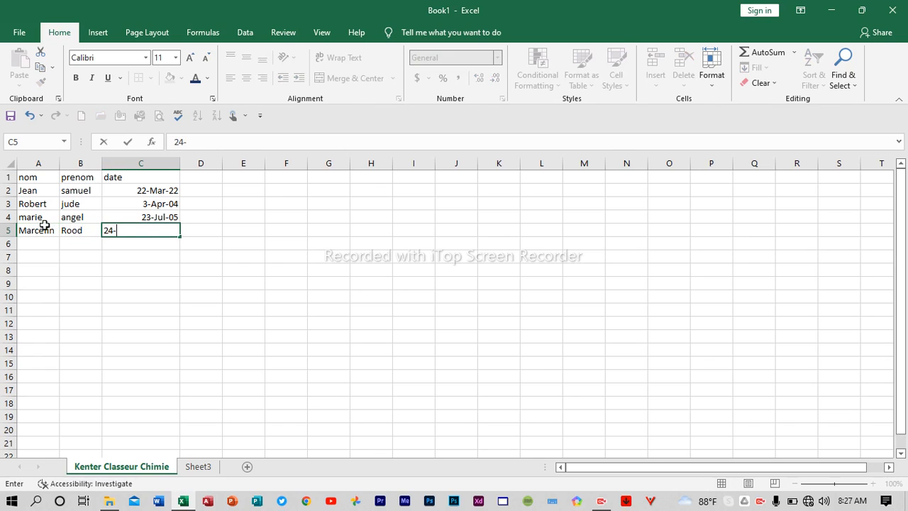
text(dec-2006)
key(Return)
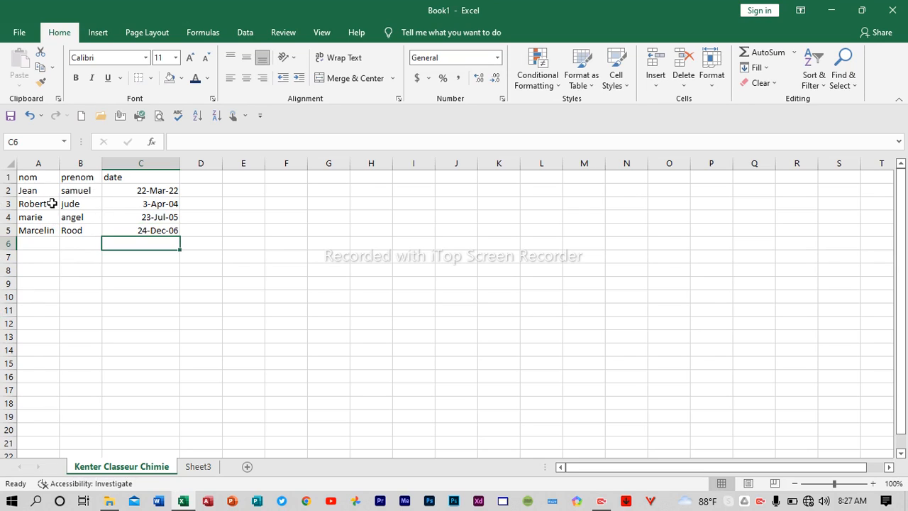
Make the headers in A1:C1 bold and slightly increase their font size
drag(19, 177, 142, 178)
click(76, 79)
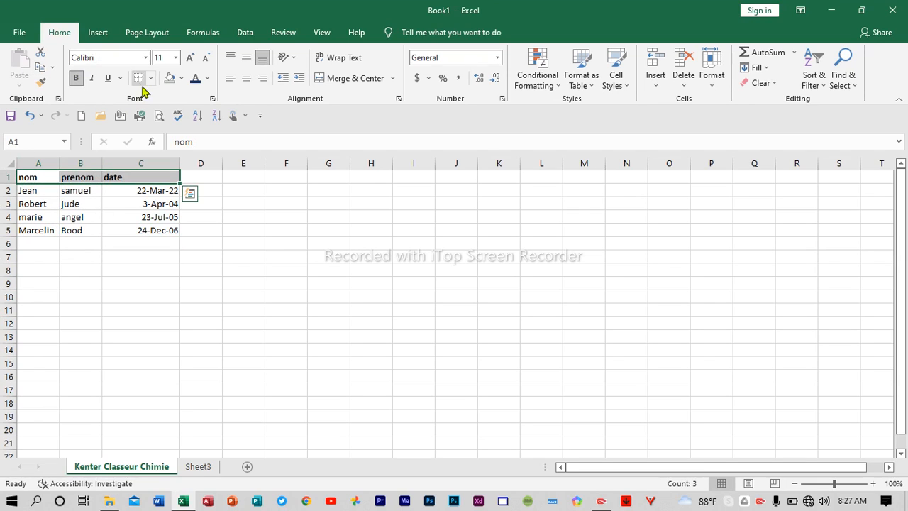
click(189, 59)
click(189, 59)
click(189, 58)
click(189, 58)
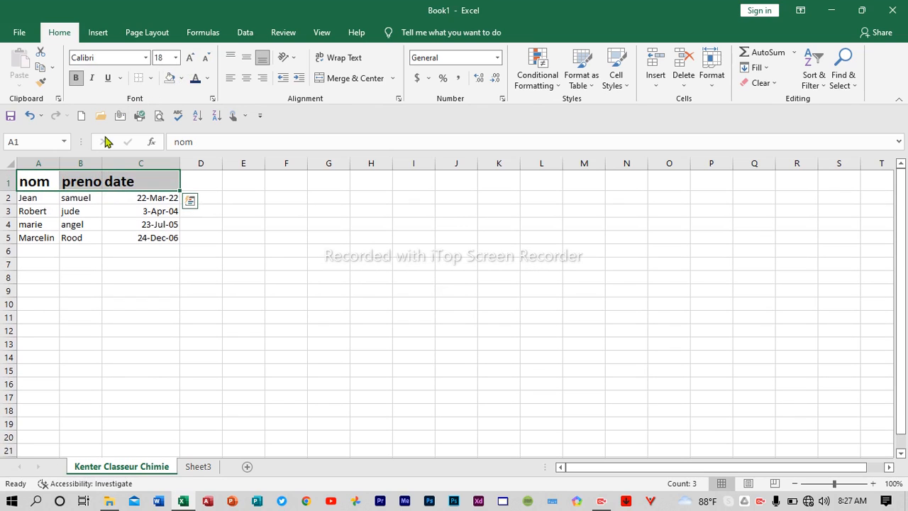
click(206, 57)
click(206, 58)
click(205, 57)
click(101, 235)
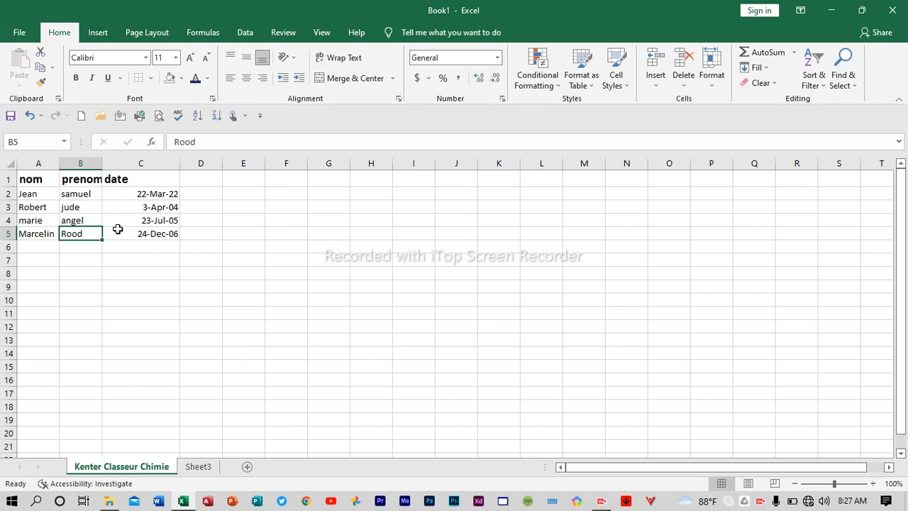
Sort the data rows in A2:C5 from A to Z by last name, leaving the header row out of the selection
drag(32, 193, 146, 235)
click(146, 235)
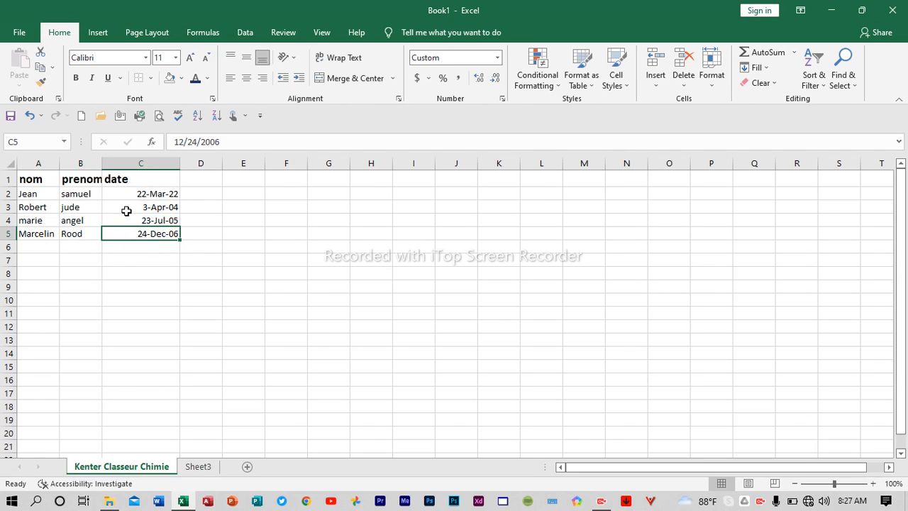
click(822, 71)
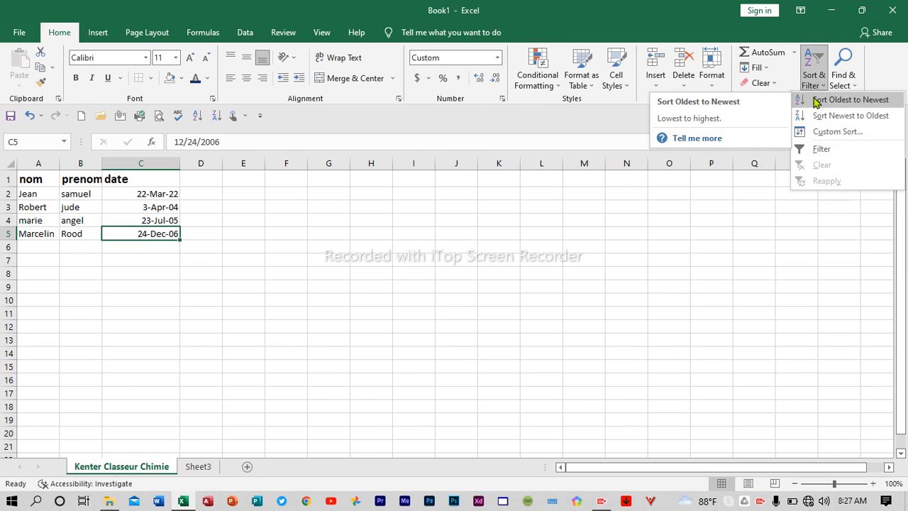
click(39, 192)
drag(38, 190, 158, 233)
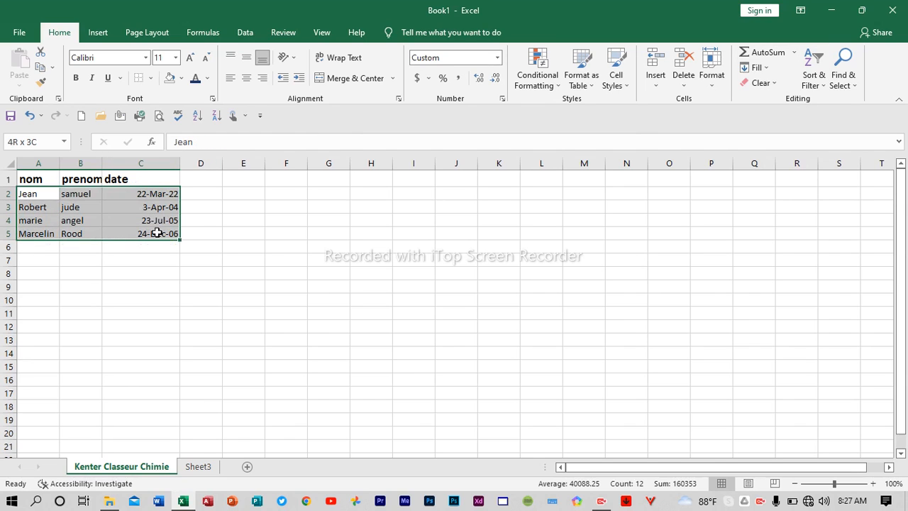
click(816, 73)
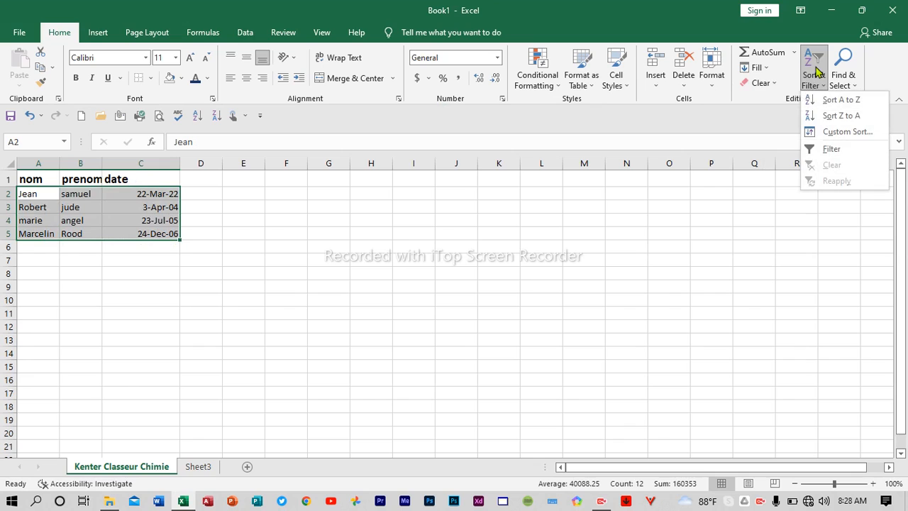
click(814, 104)
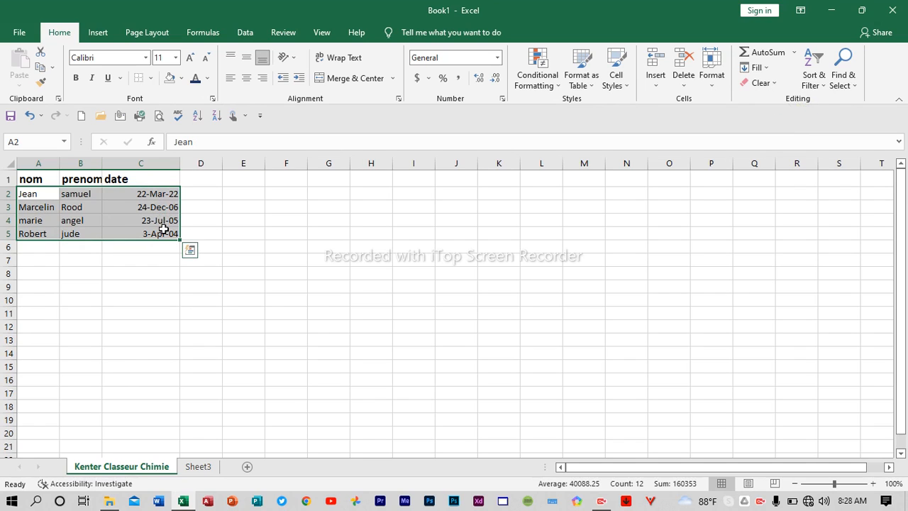
click(817, 81)
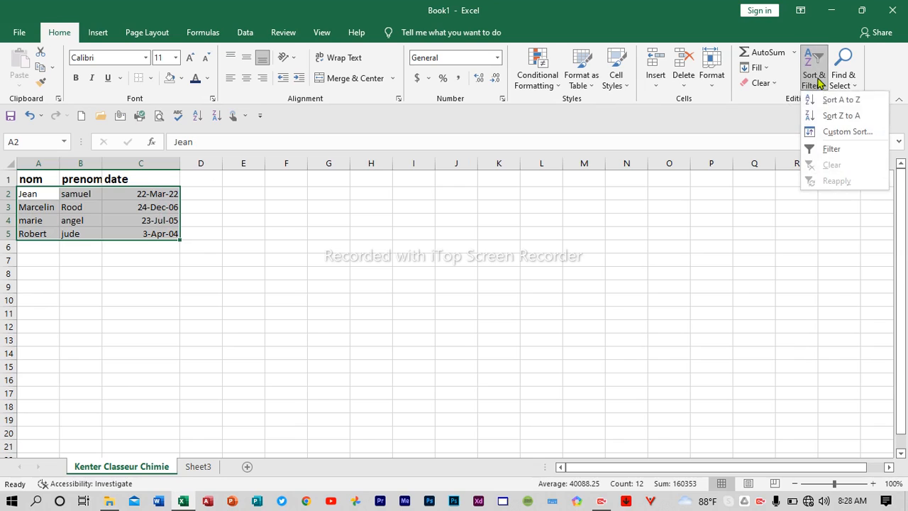
click(826, 99)
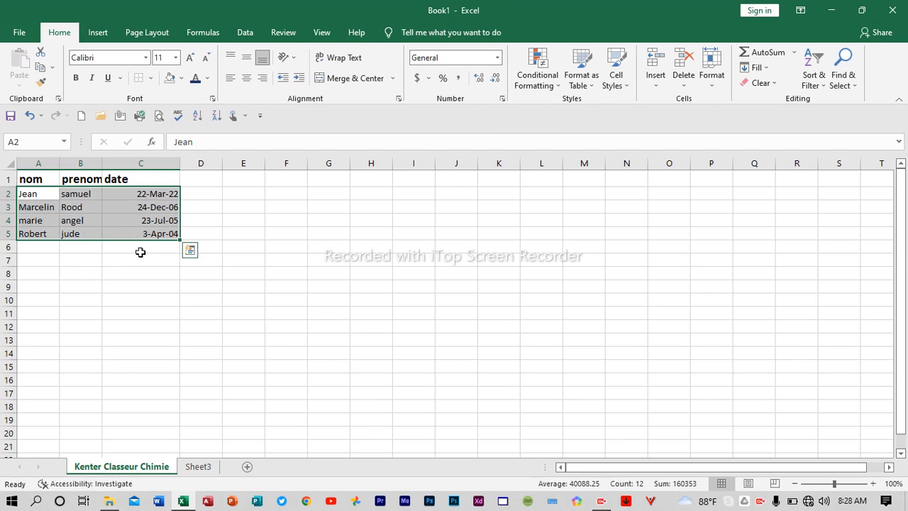
Sort the selected data rows from Z to A and return them to A to Z order
click(824, 80)
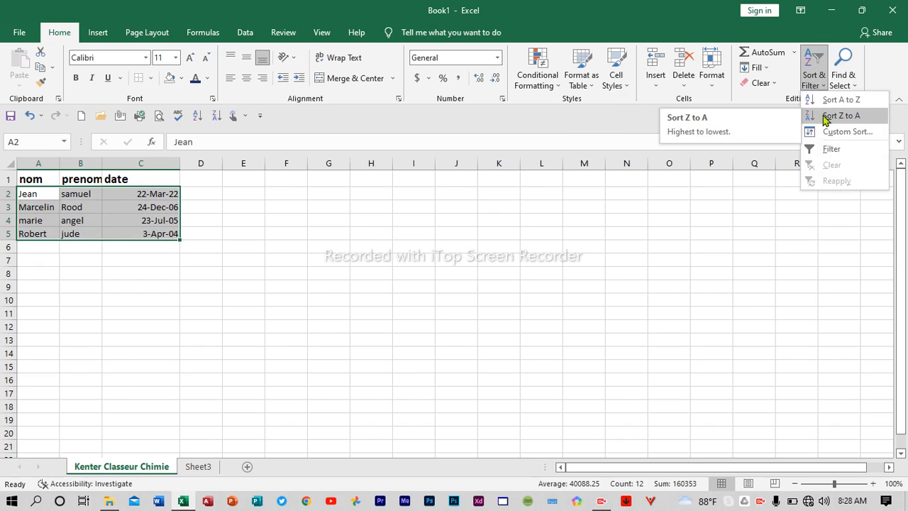
click(824, 119)
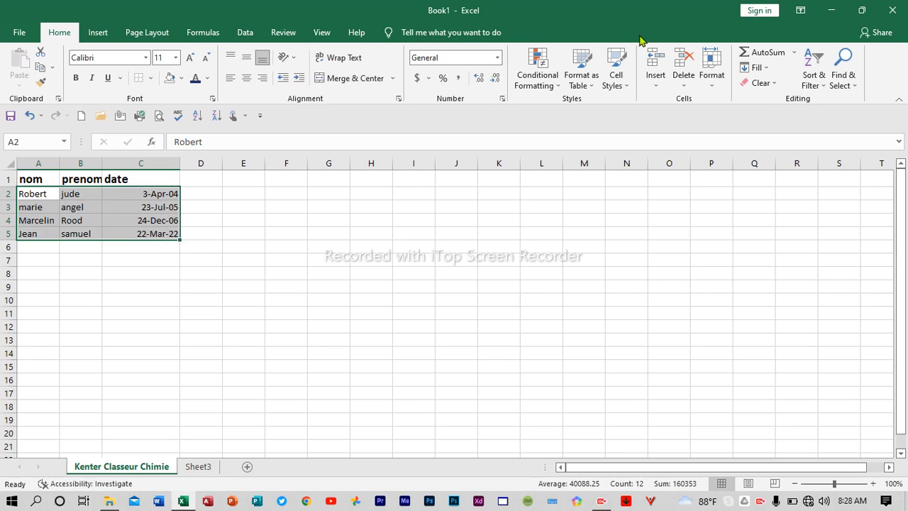
click(813, 78)
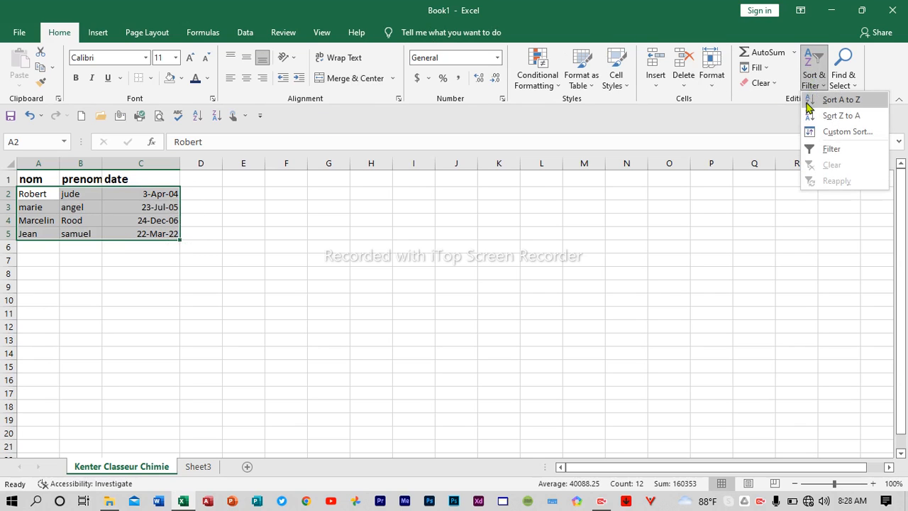
click(823, 99)
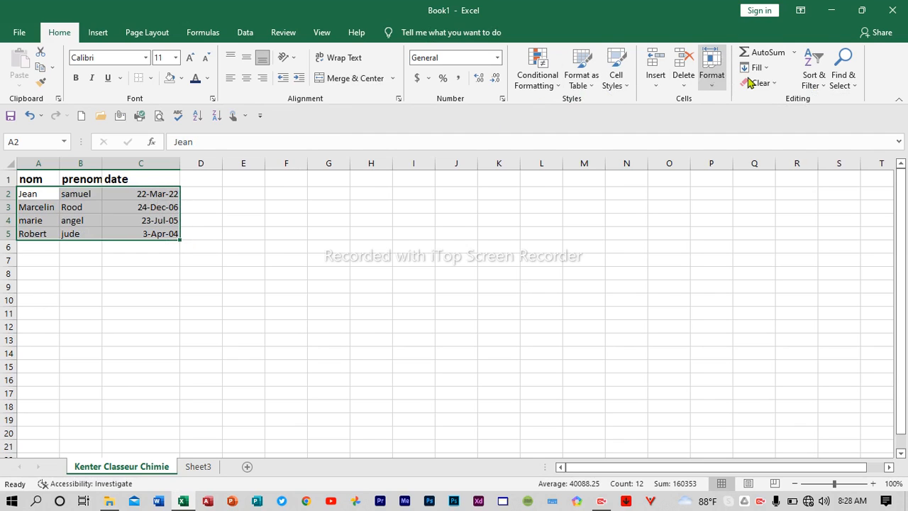
Sort the data rows in A2:C5 from Z to A by last name
click(812, 75)
click(811, 120)
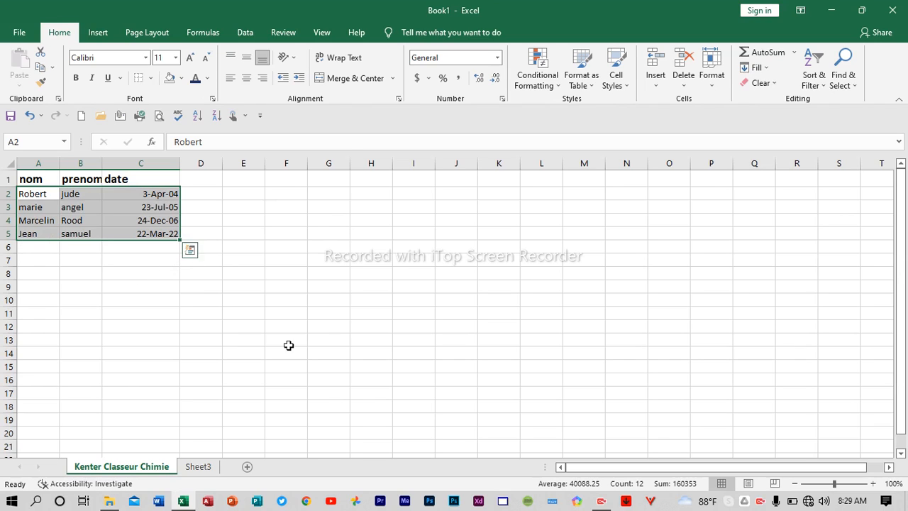
click(601, 501)
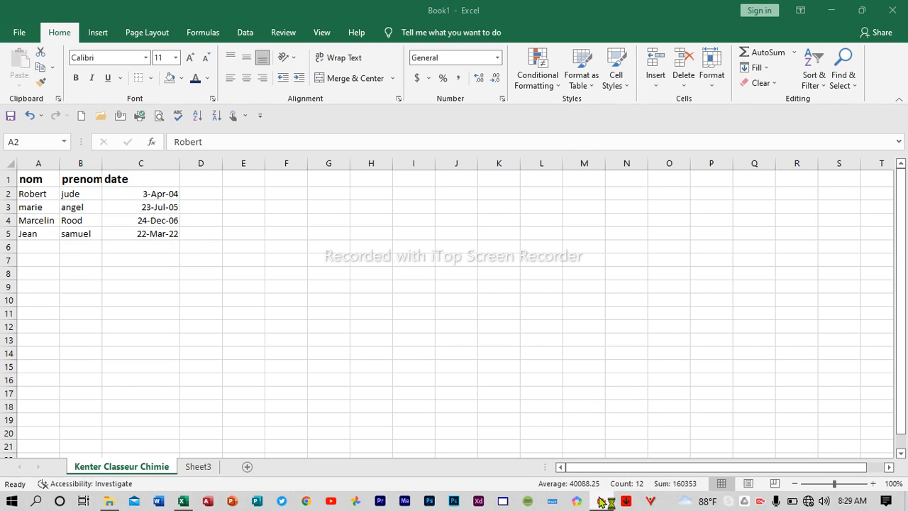
click(600, 501)
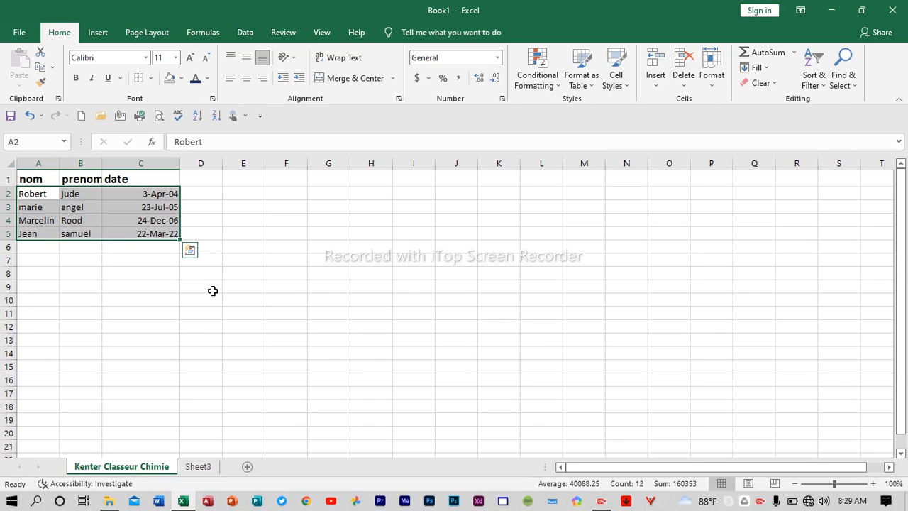
Try starting a multiplication formula in cell E2 with a reference to H4, and clear the entry
click(241, 194)
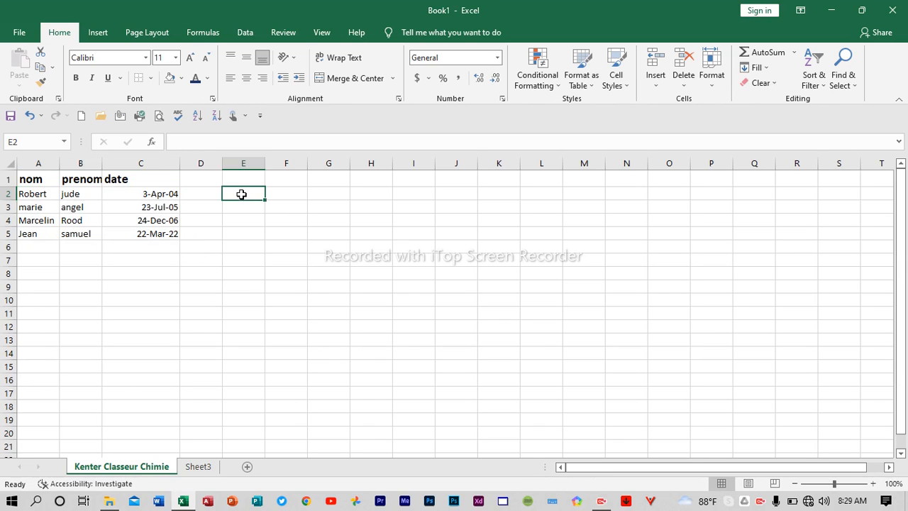
text(0)
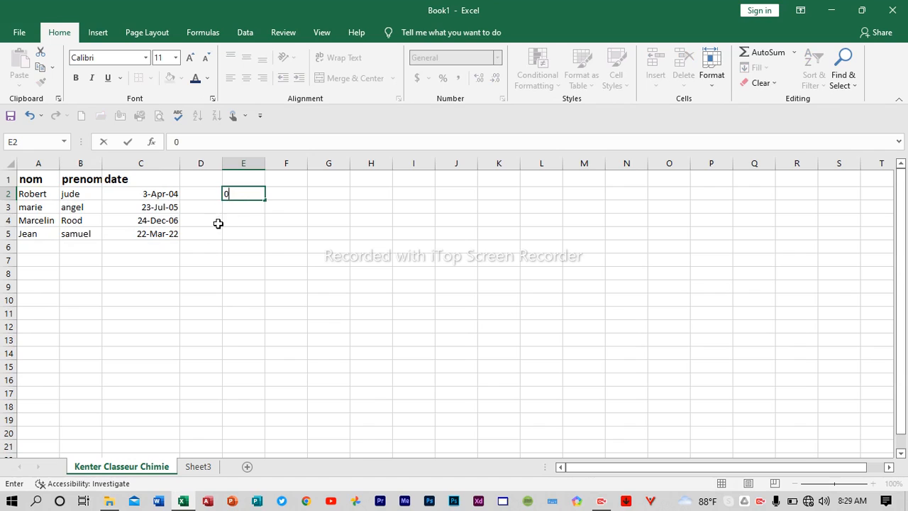
key(Delete)
text(=)
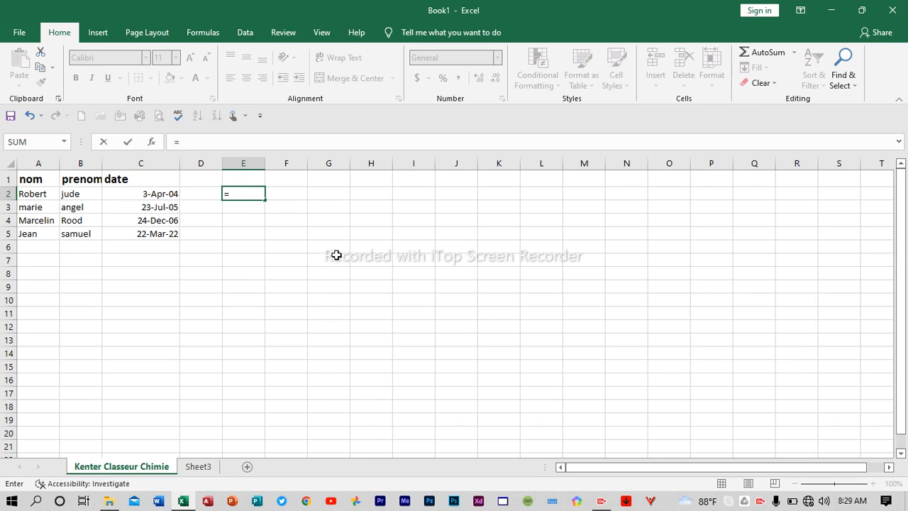
click(363, 219)
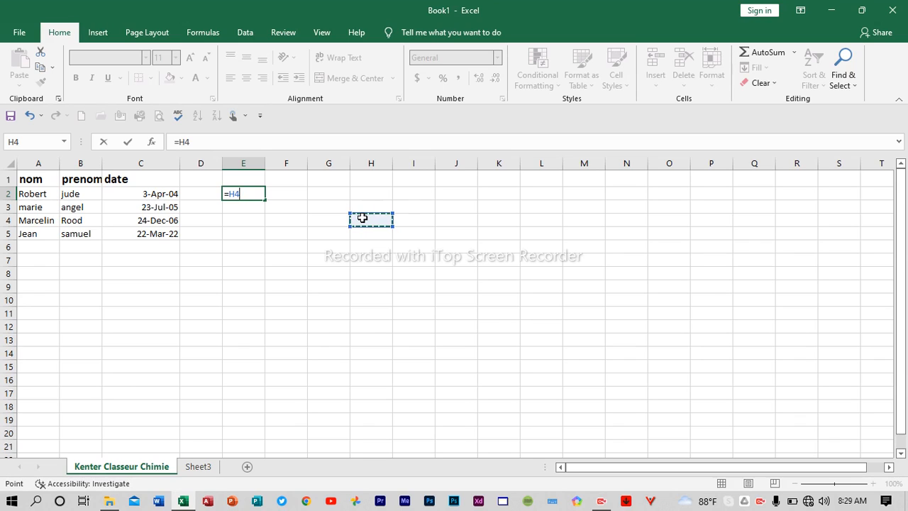
text(*)
key(BackSpace)
key(BackSpace)
key(BackSpace)
key(BackSpace)
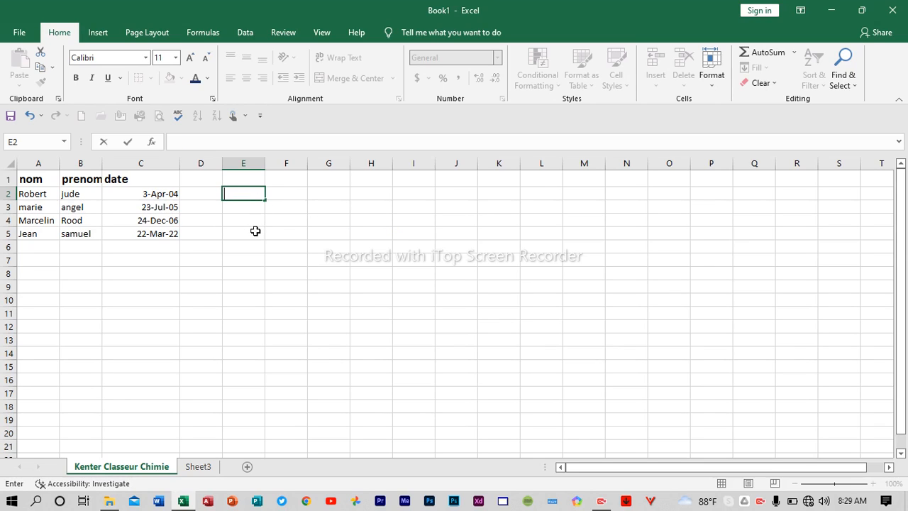
click(255, 231)
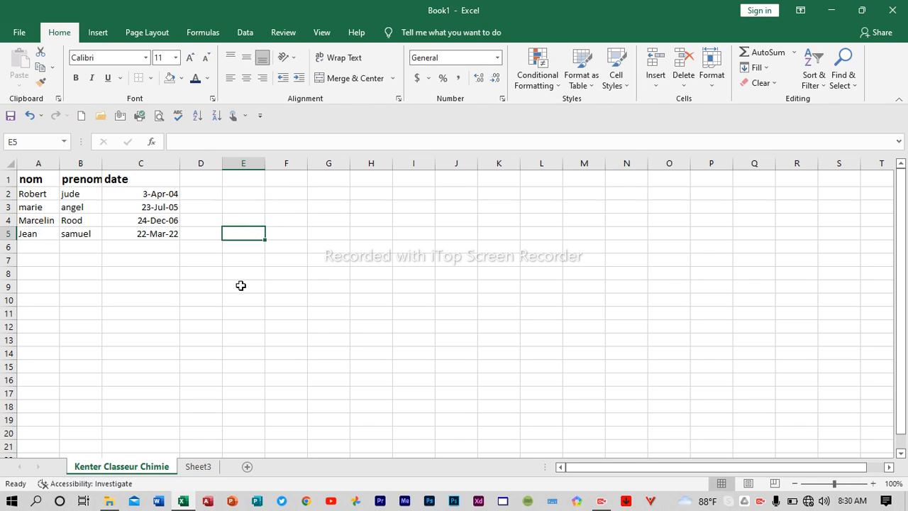
click(293, 206)
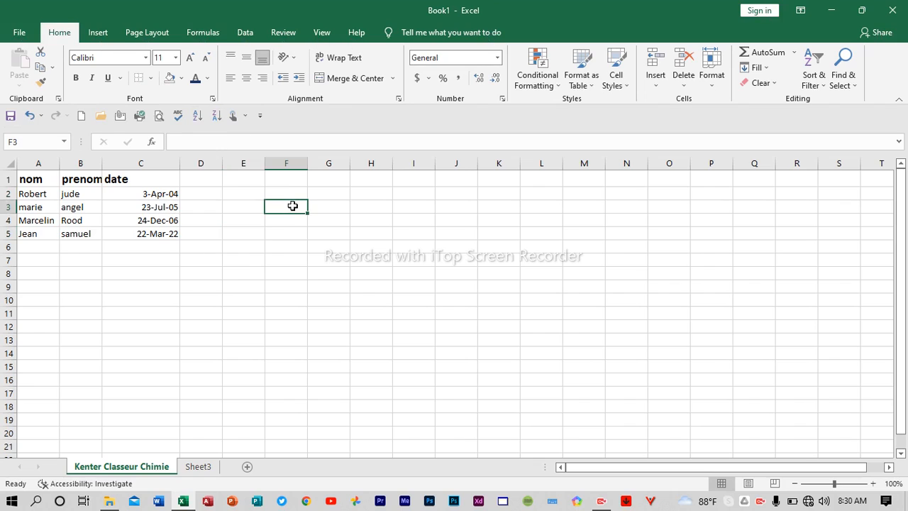
key(alt)
key(alt)
click(279, 245)
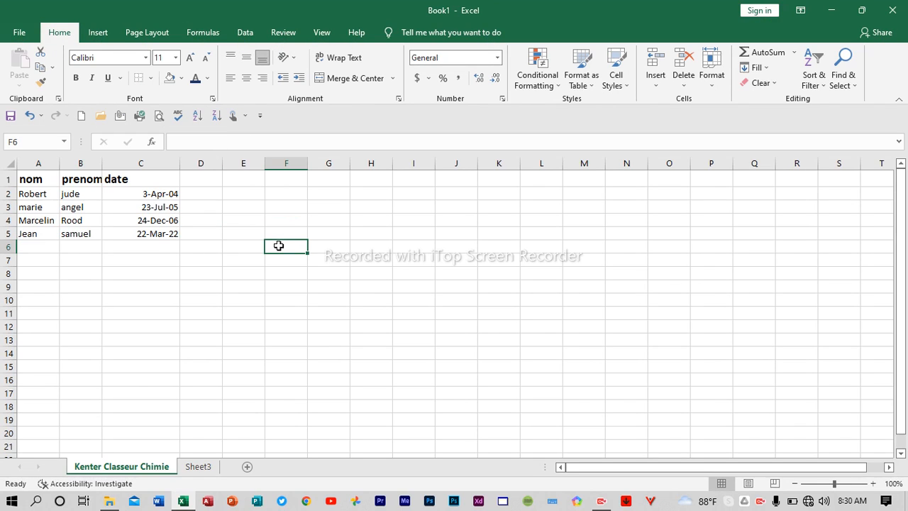
text(&)
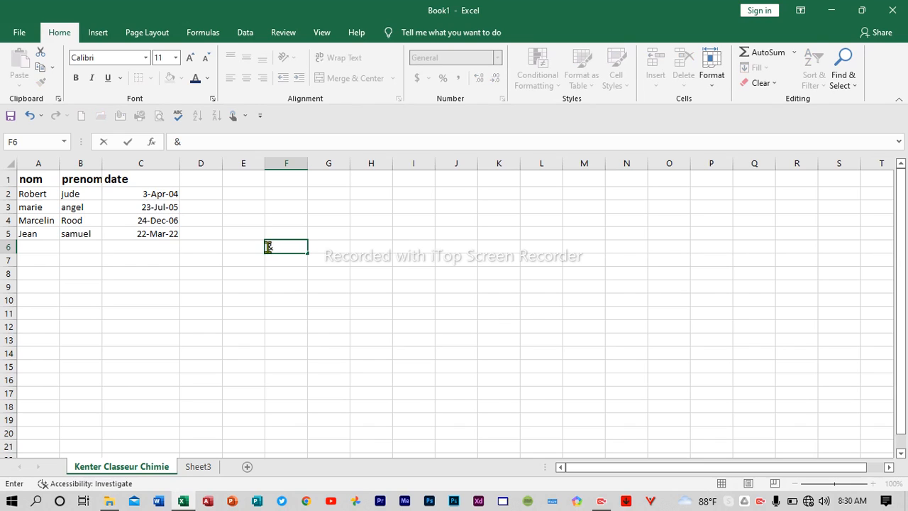
key(Escape)
click(379, 264)
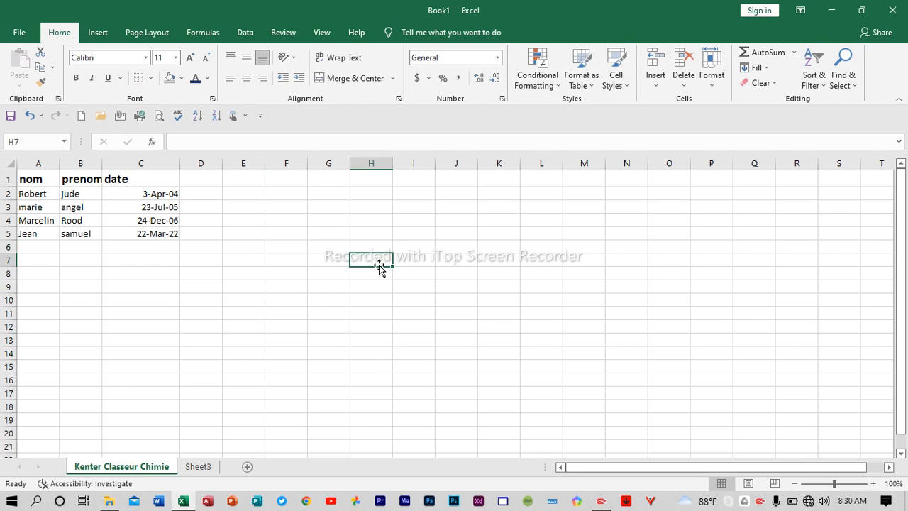
text(?)
key(BackSpace)
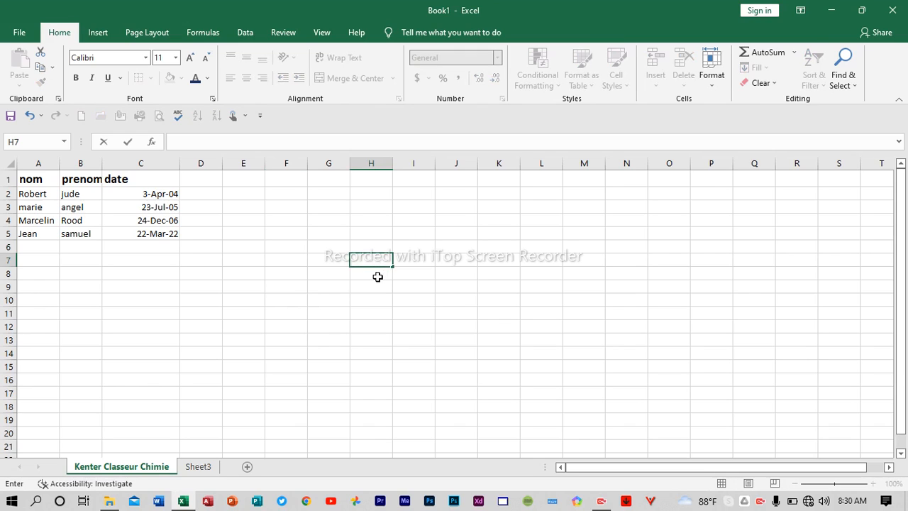
text(8/)
key(BackSpace)
key(BackSpace)
click(601, 501)
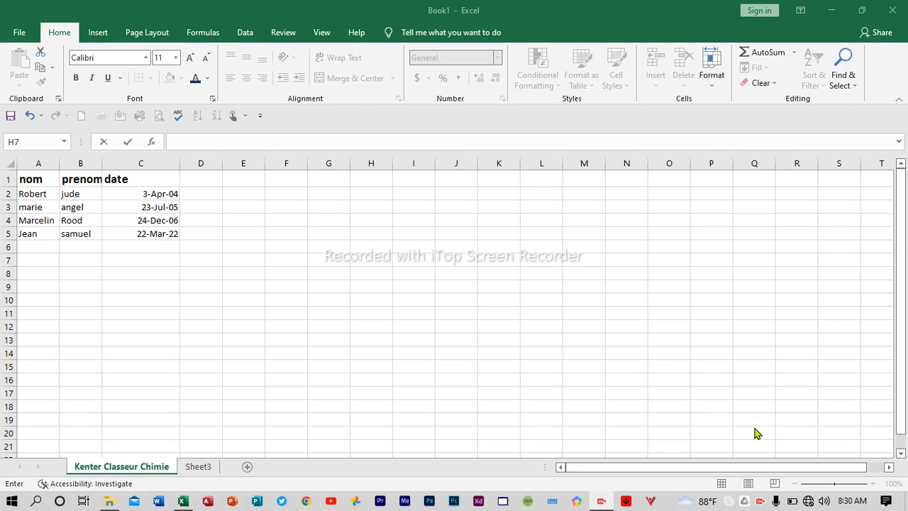